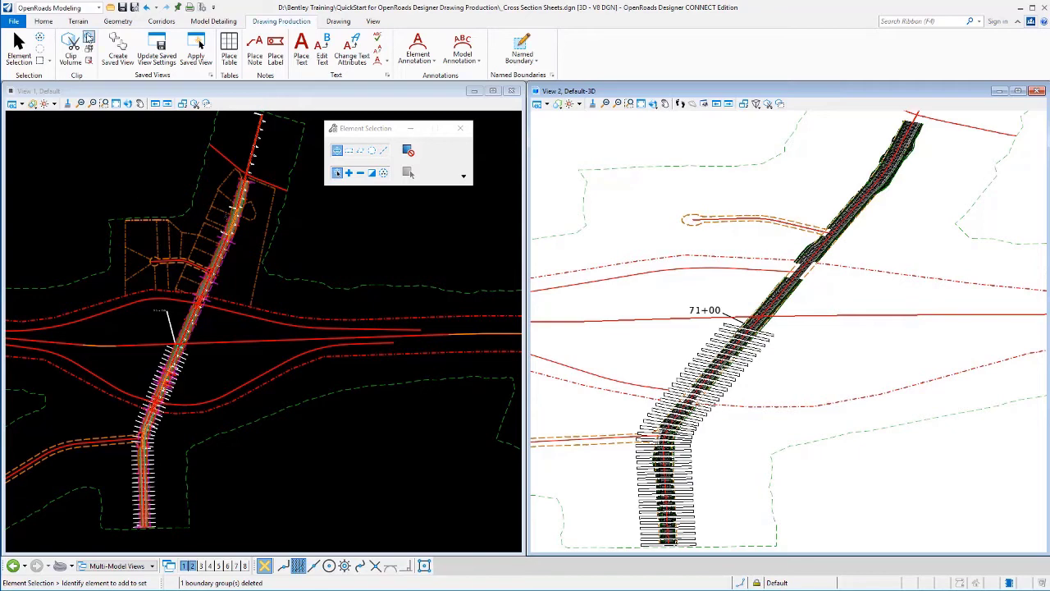
- Open the design file _Cross Section Sheets with Drainage.dgn
{"action": "left_click", "coordinate": [110, 7]}
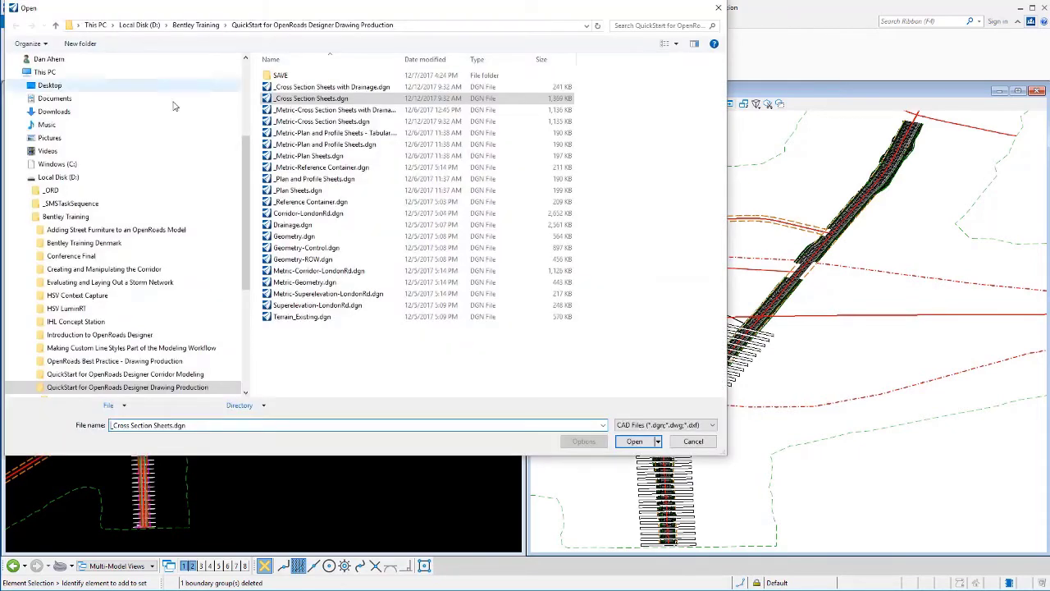
{"action": "double_click", "coordinate": [299, 95]}
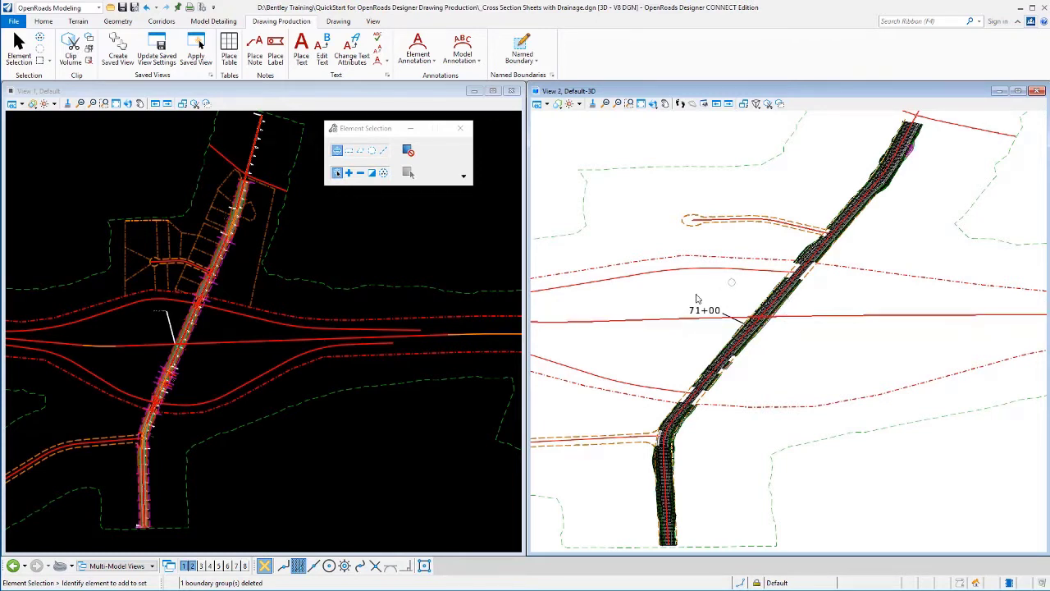
{"action": "scroll", "coordinate": [783, 304], "scroll_direction": "up", "scroll_amount": 4}
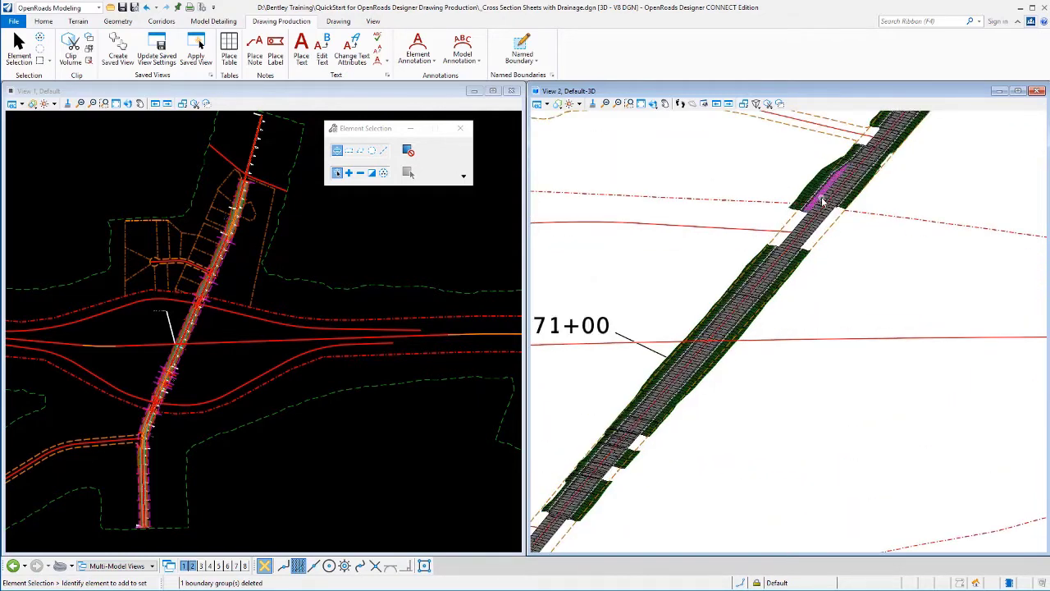
{"action": "left_click", "coordinate": [44, 21]}
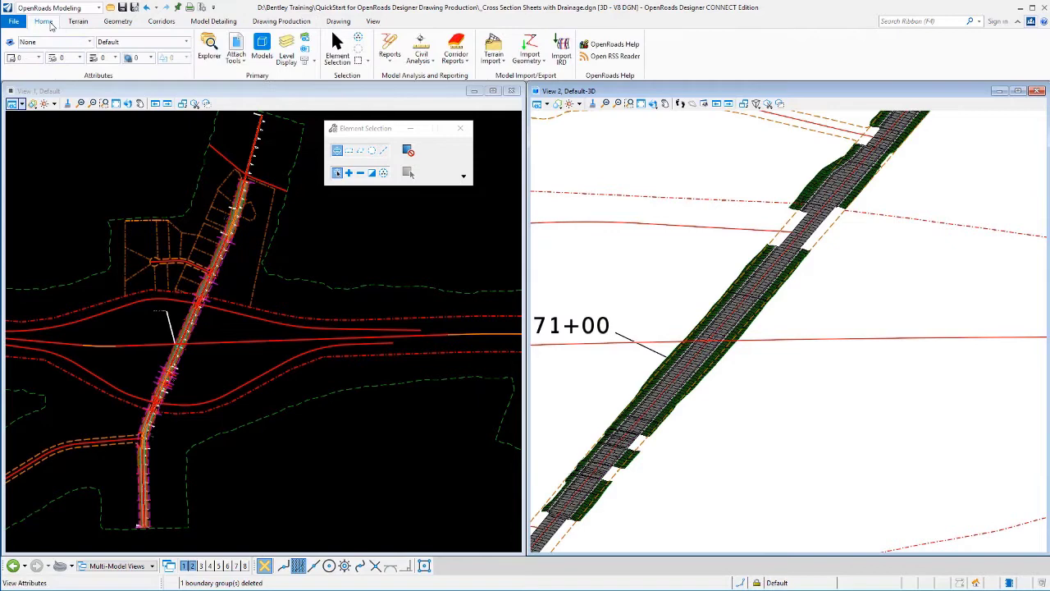
{"action": "left_click", "coordinate": [235, 49]}
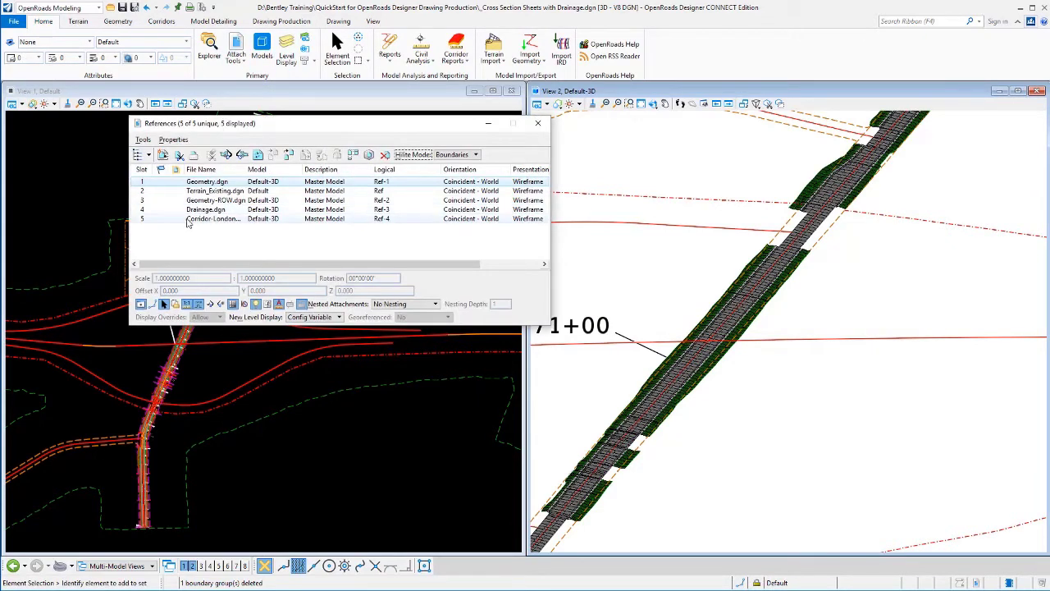
{"action": "left_click", "coordinate": [140, 304]}
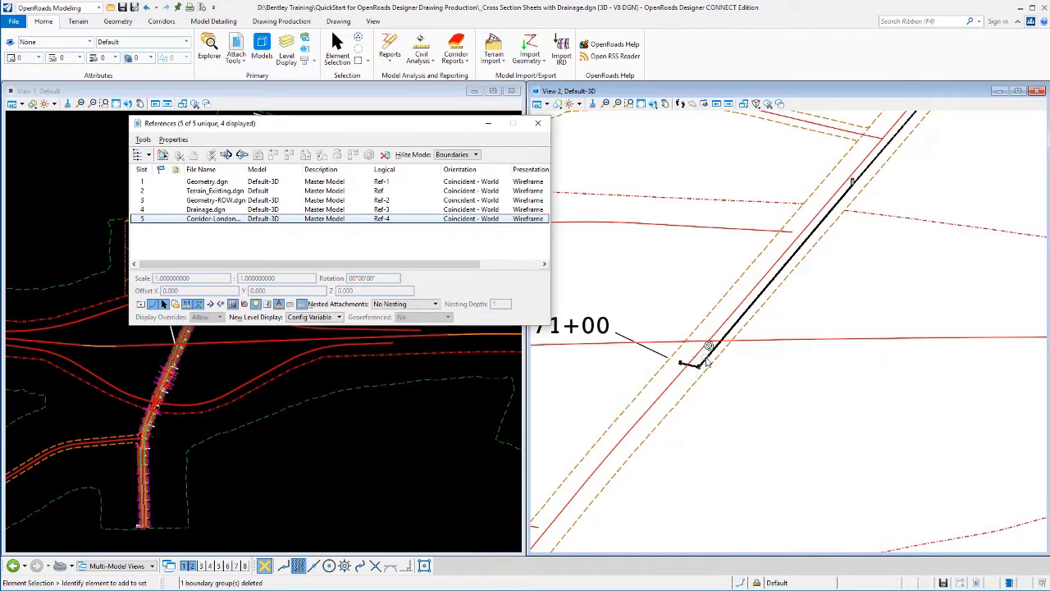
{"action": "scroll", "coordinate": [699, 359], "scroll_direction": "up", "scroll_amount": 5}
{"action": "scroll", "coordinate": [672, 379], "scroll_direction": "up", "scroll_amount": 1}
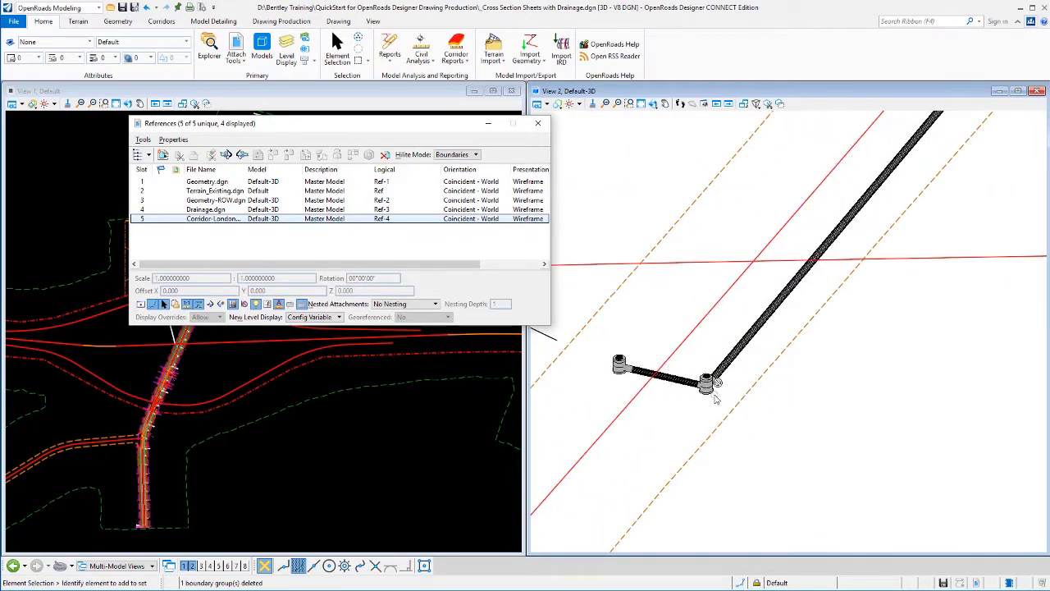
{"action": "mouse_move", "coordinate": [715, 398]}
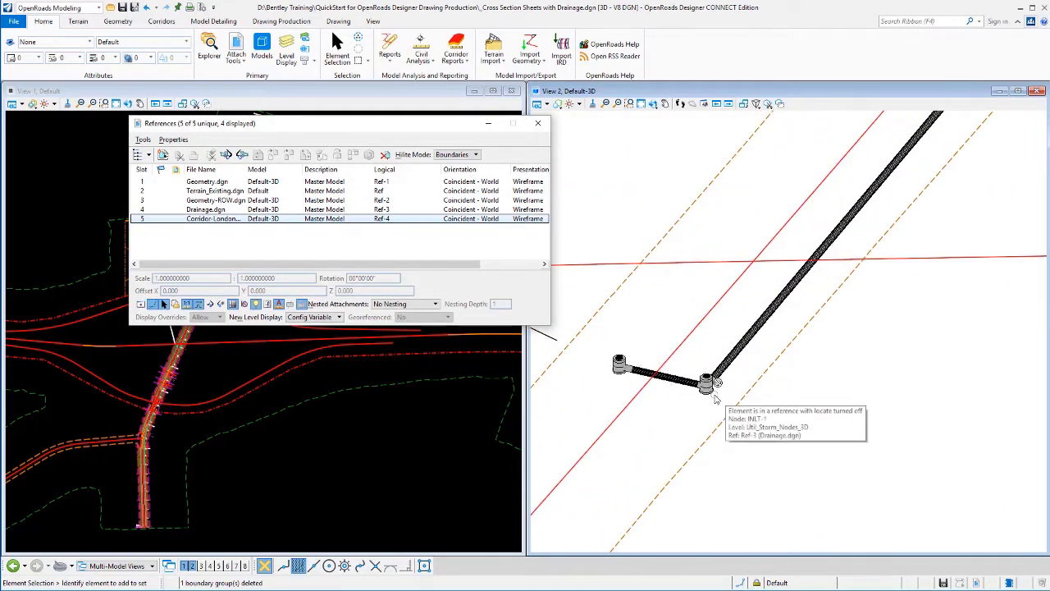
{"action": "left_click", "coordinate": [141, 304]}
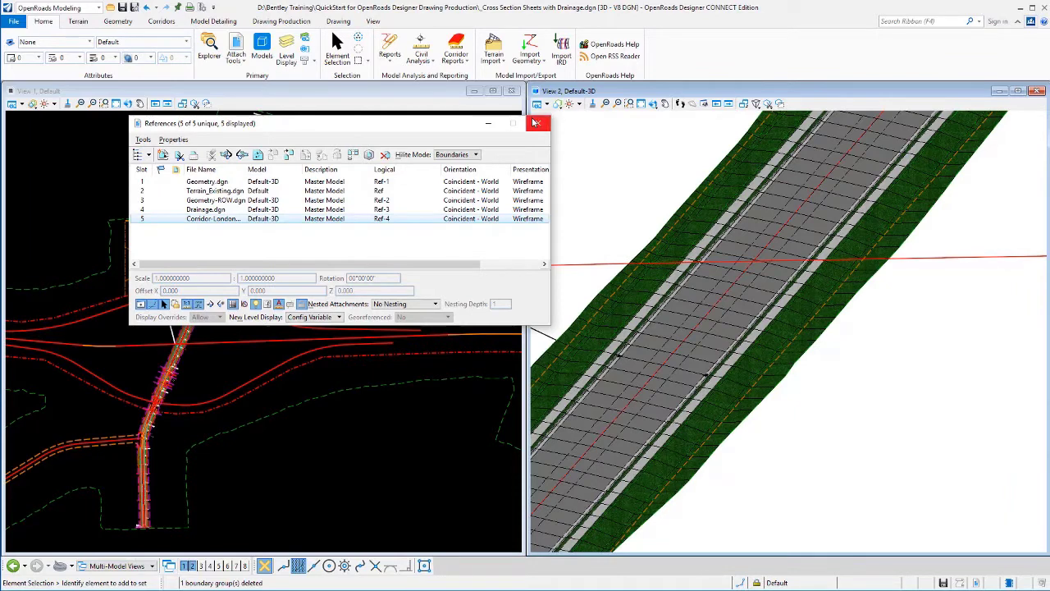
{"action": "scroll", "coordinate": [640, 440], "scroll_direction": "down", "scroll_amount": 5}
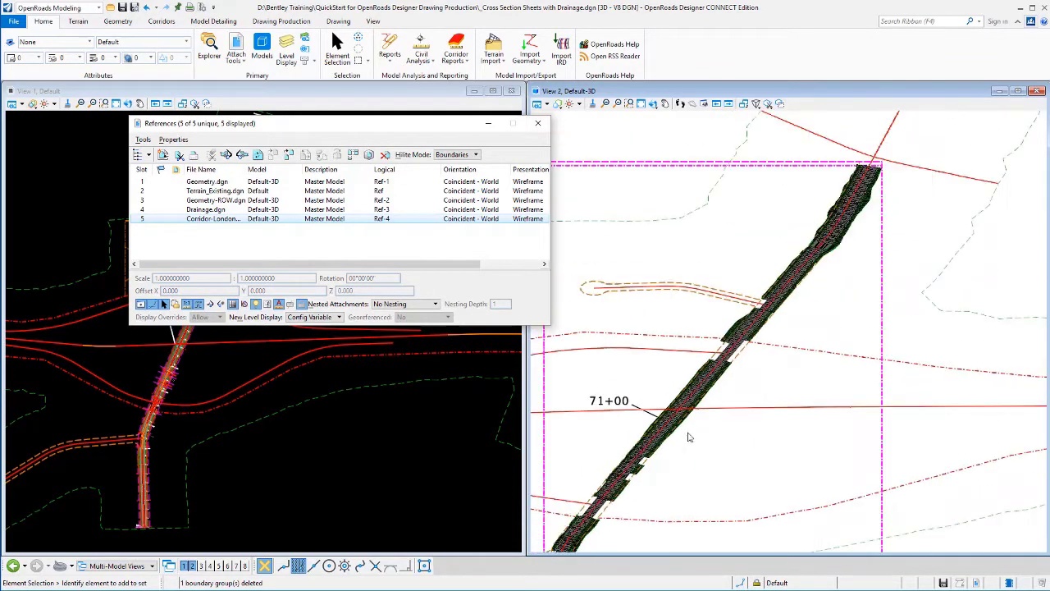
{"action": "middle_click_drag", "start_coordinate": [689, 437], "coordinate": [747, 314]}
{"action": "scroll", "coordinate": [753, 361], "scroll_direction": "down", "scroll_amount": 1}
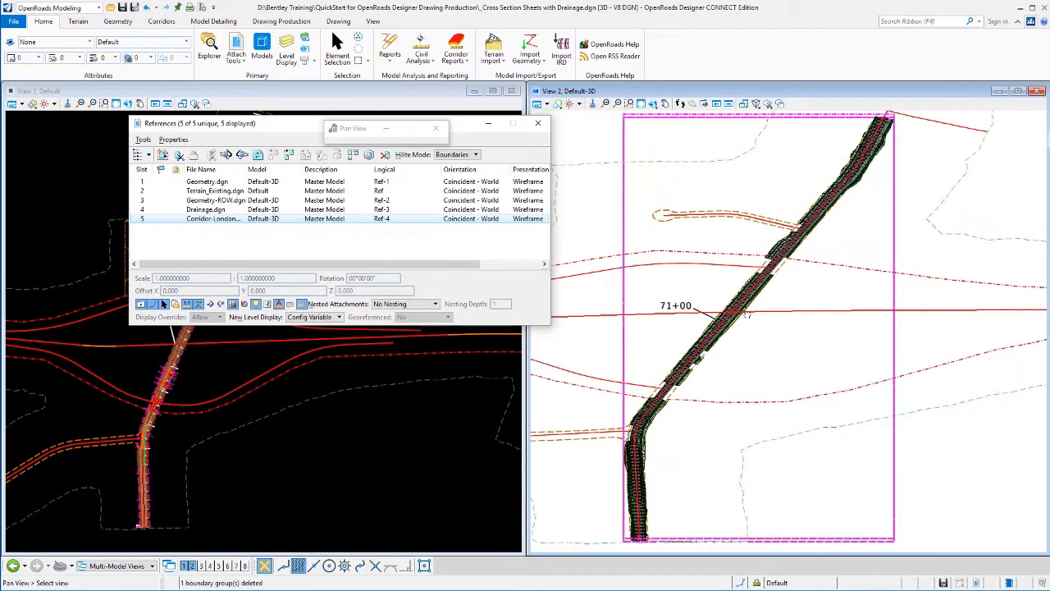
{"action": "left_click", "coordinate": [538, 122]}
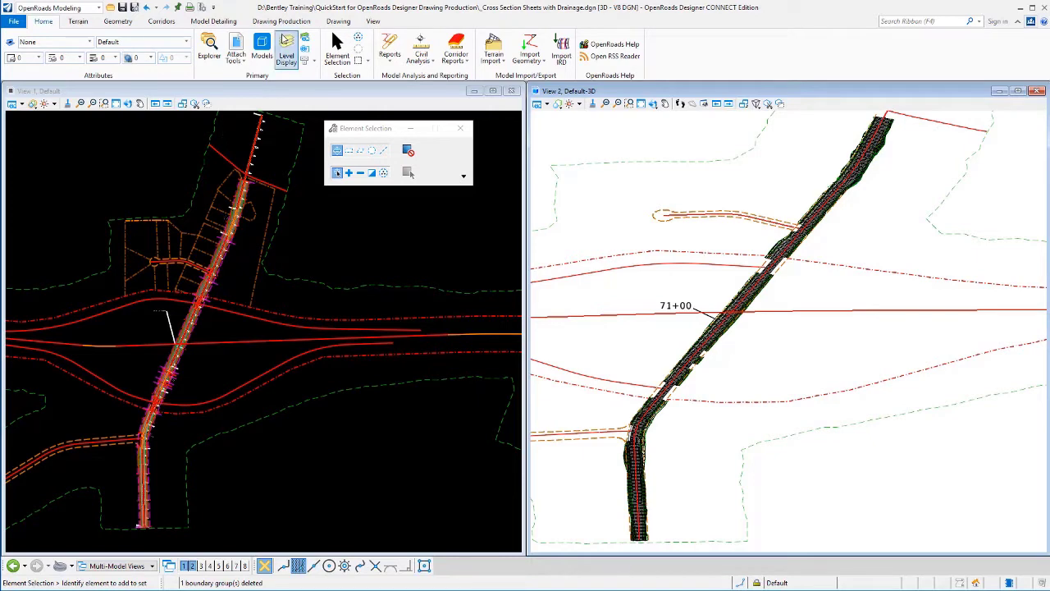
- Start Civil Cross Section named boundaries with the ANSI D_XS seed and accept the road alignment
{"action": "left_click", "coordinate": [281, 20]}
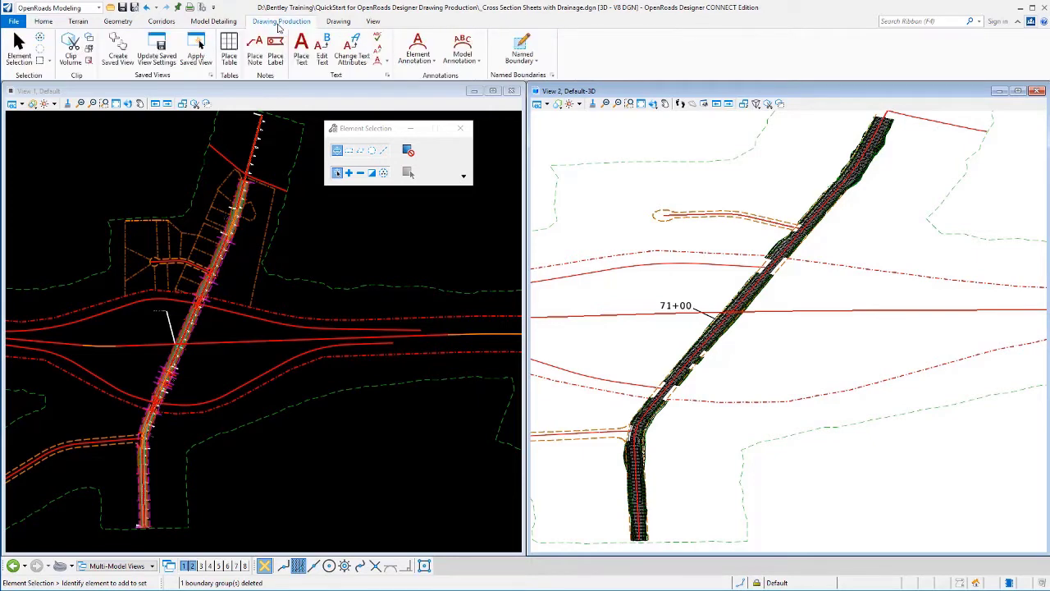
{"action": "left_click", "coordinate": [523, 48]}
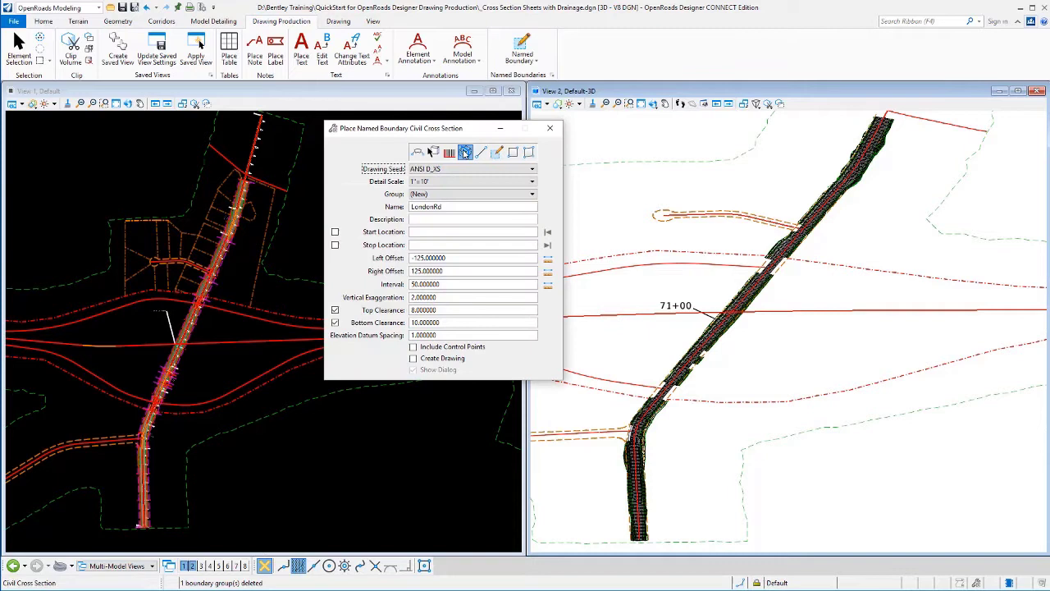
{"action": "left_click", "coordinate": [435, 170]}
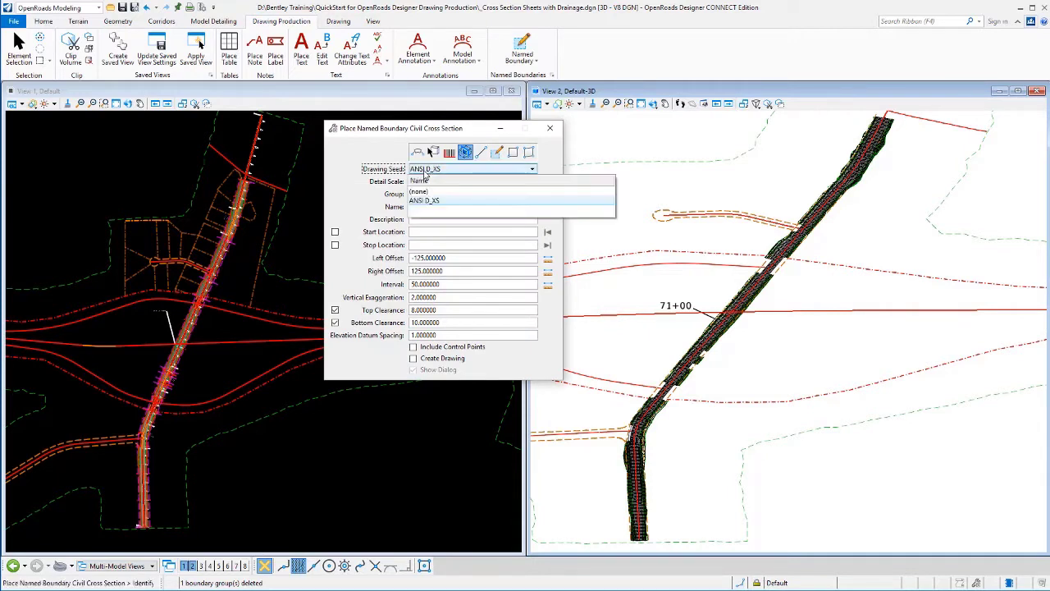
{"action": "left_click", "coordinate": [426, 204]}
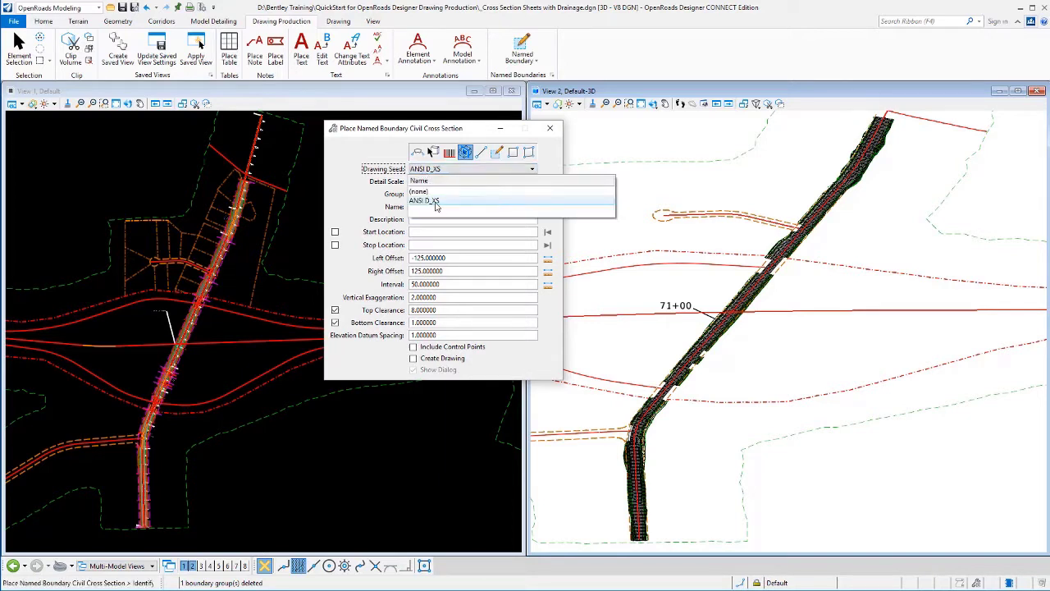
{"action": "left_click", "coordinate": [250, 159]}
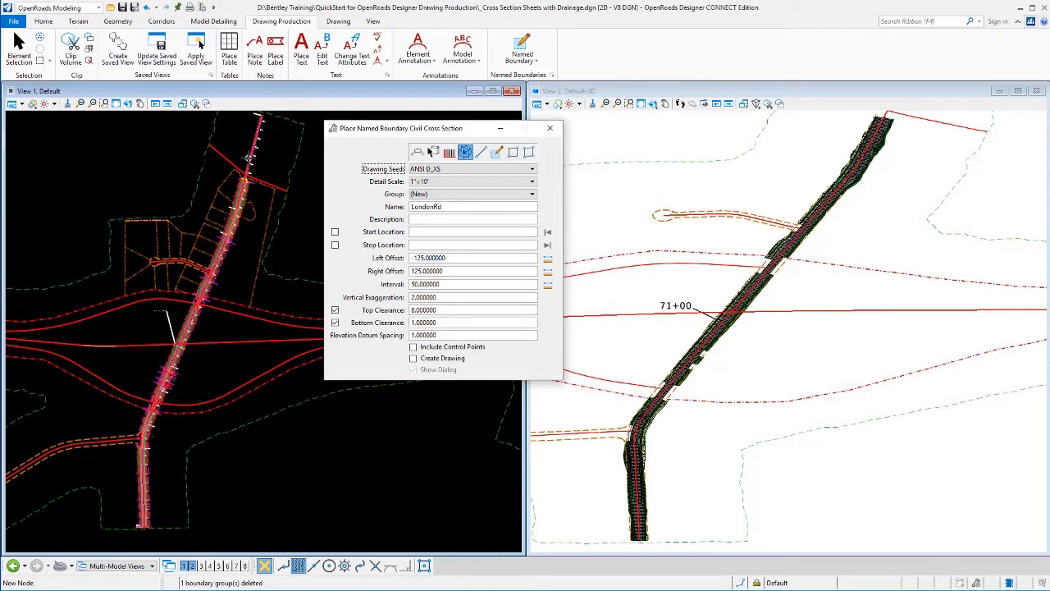
{"action": "left_click", "coordinate": [250, 156]}
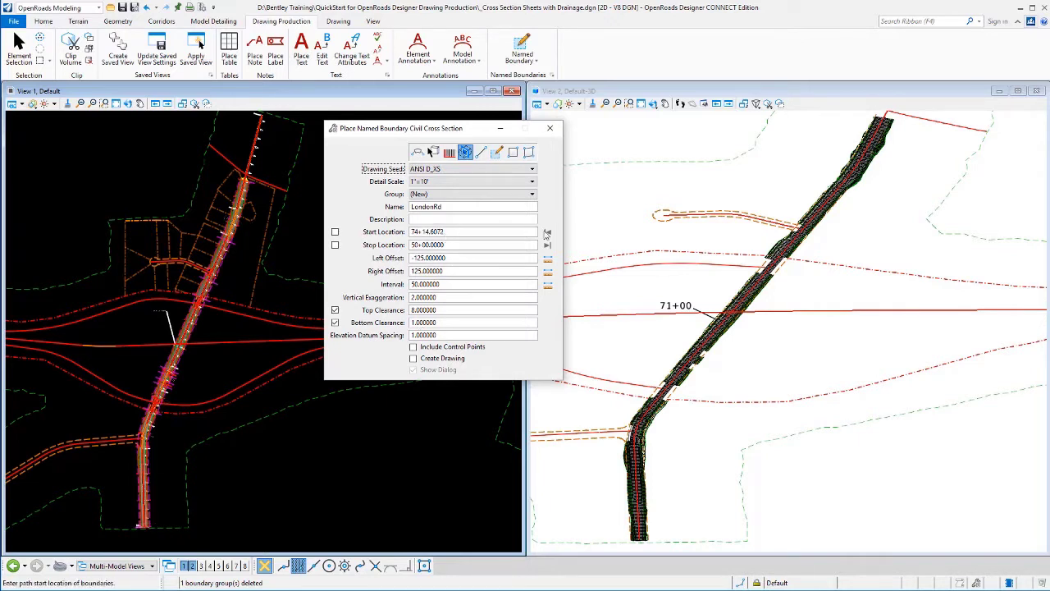
- Create LondonRd cross-section boundaries from the path start to stop station 70+50
{"action": "left_click", "coordinate": [547, 232]}
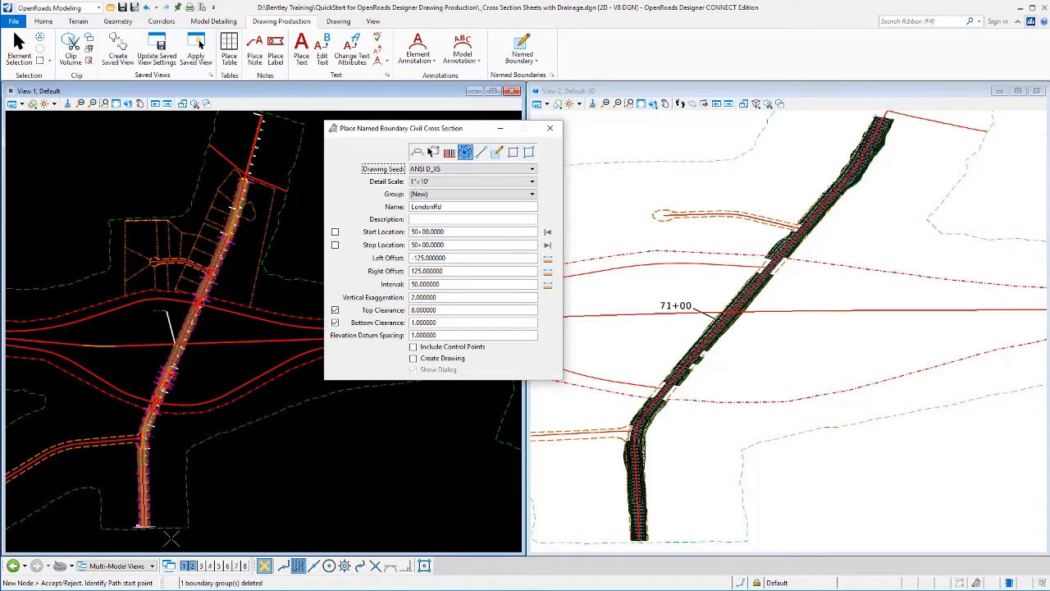
{"action": "left_click", "coordinate": [171, 538]}
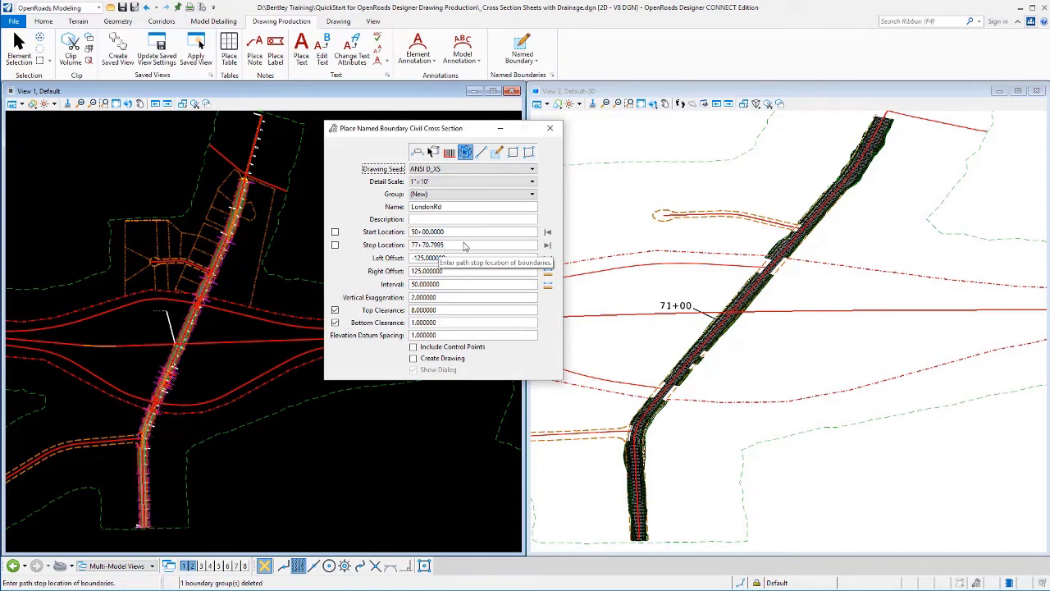
{"action": "left_click", "coordinate": [433, 247]}
{"action": "double_click", "coordinate": [434, 246]}
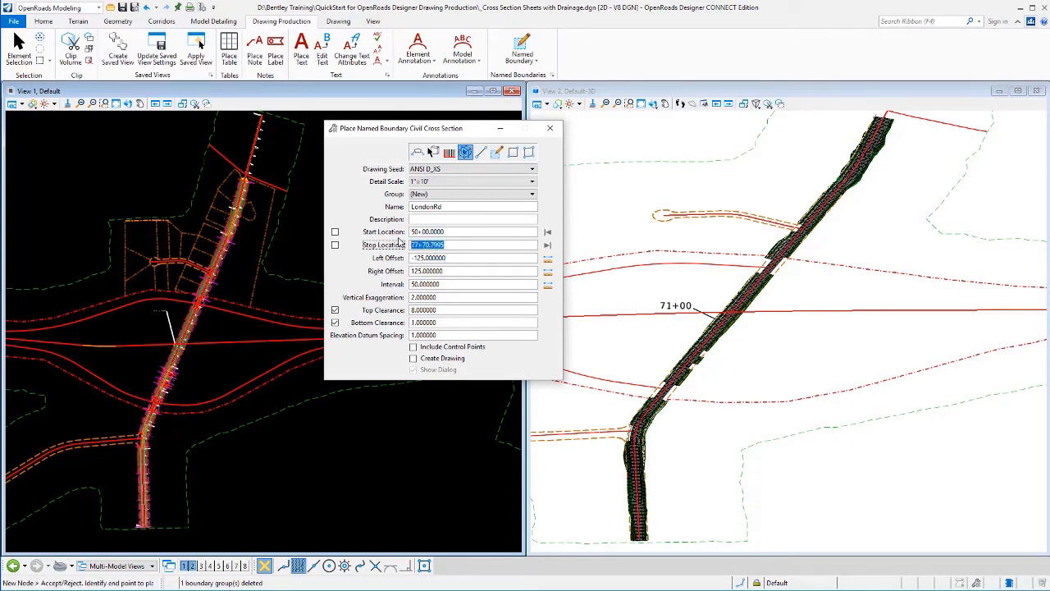
{"action": "type", "text": "70+50.0000"}
{"action": "key", "text": "Tab"}
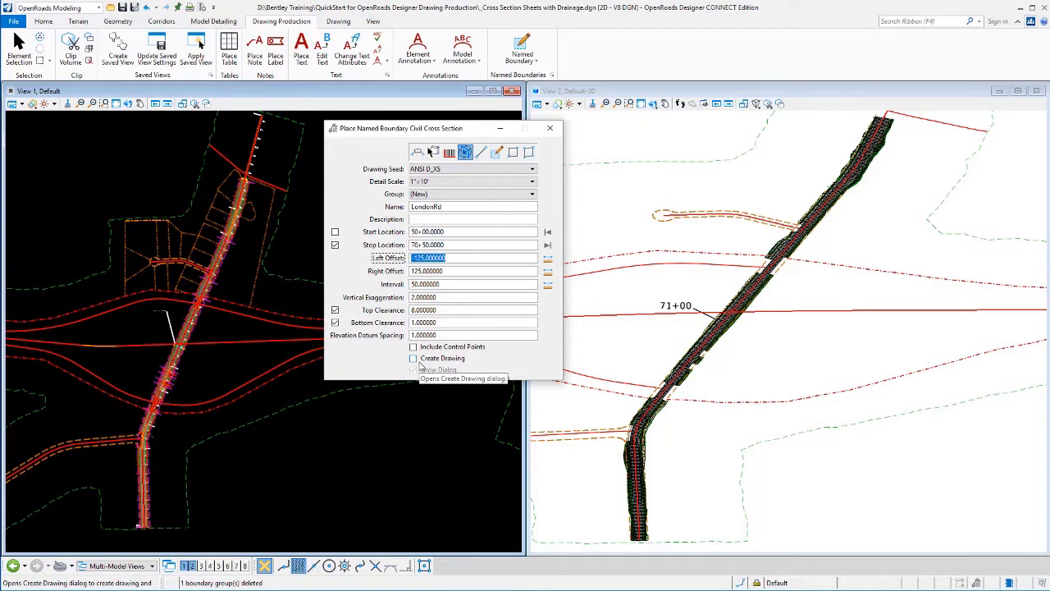
{"action": "left_click", "coordinate": [363, 437]}
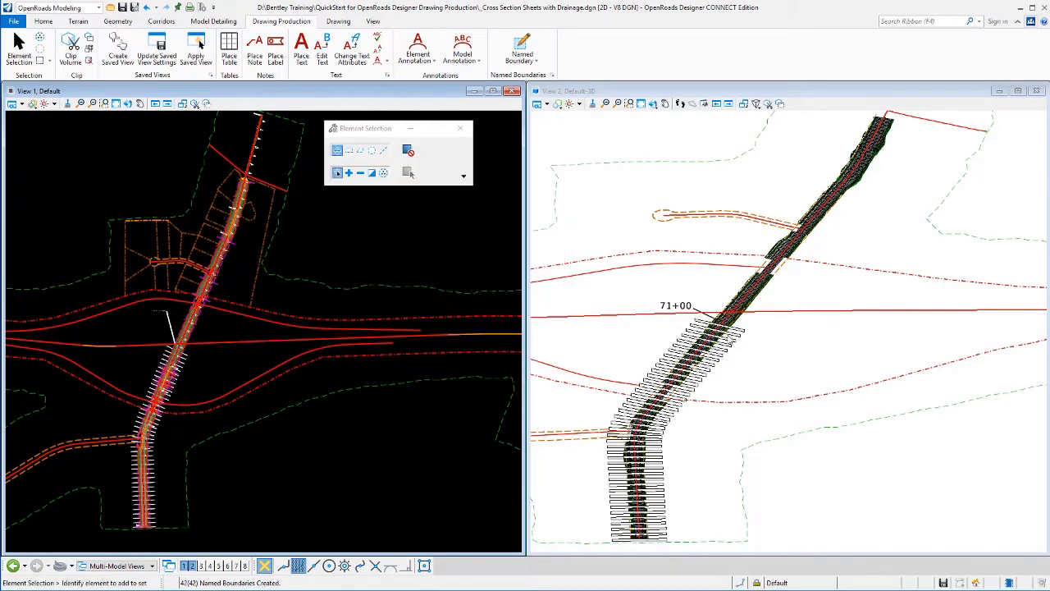
- Start another cross-section boundary set at 1"=10' detail scale on the road alignment
{"action": "left_click", "coordinate": [522, 46]}
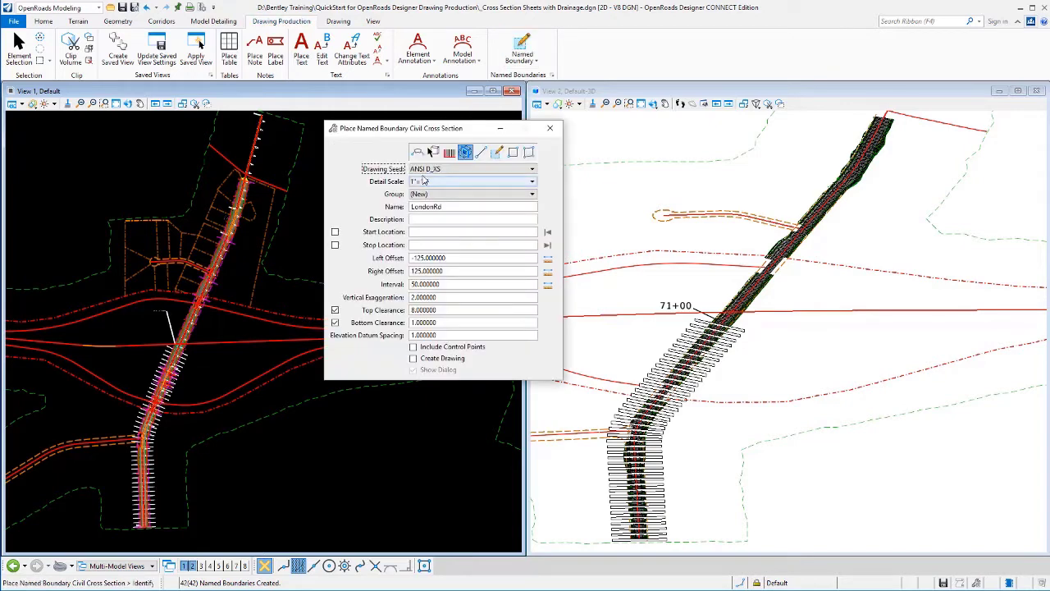
{"action": "left_click", "coordinate": [423, 181]}
{"action": "left_click", "coordinate": [459, 190]}
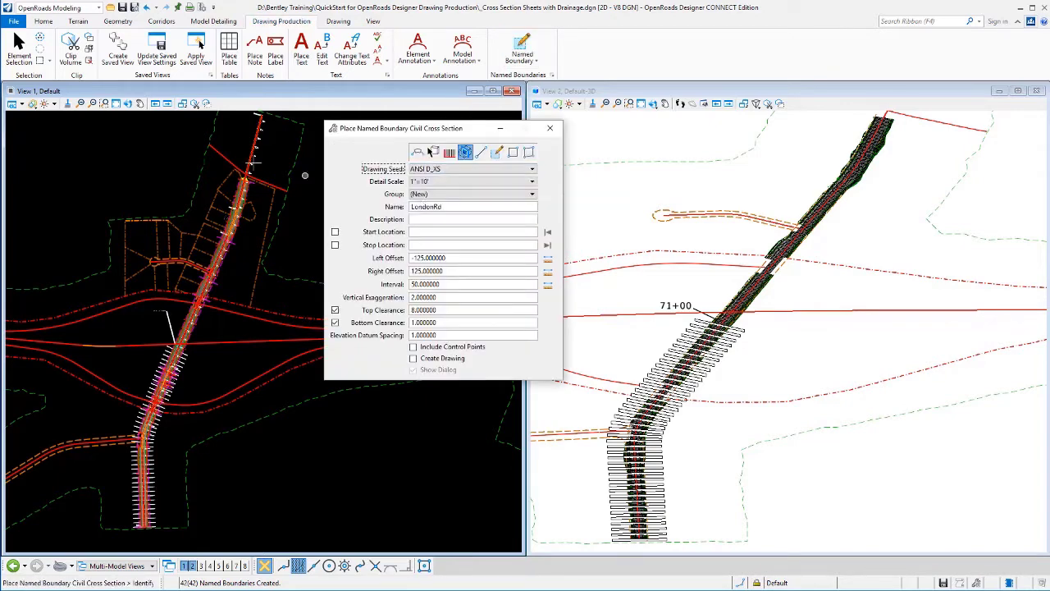
{"action": "left_click", "coordinate": [251, 155]}
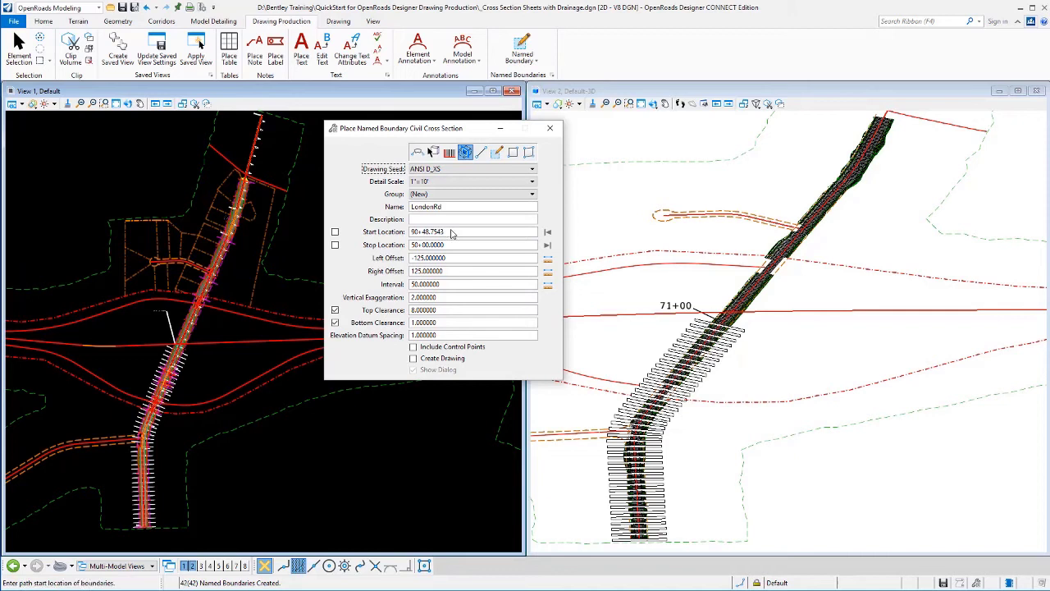
- Set the start station to 71+00 and the stop station to 90+00
{"action": "left_click", "coordinate": [386, 231]}
{"action": "type", "text": "71+0"}
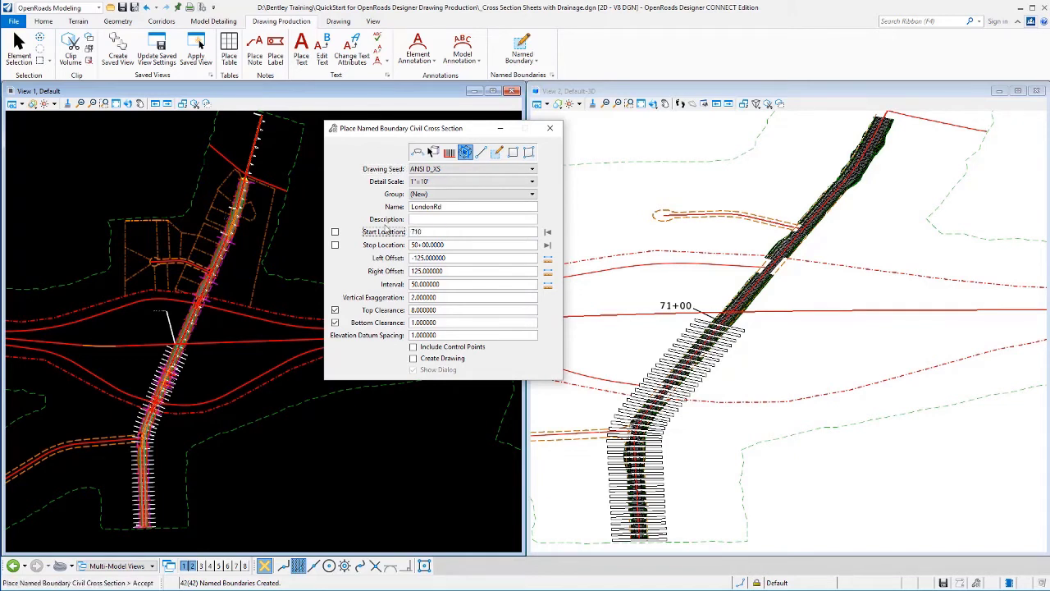
{"action": "type", "text": "0"}
{"action": "key", "text": "Tab"}
{"action": "left_click", "coordinate": [366, 248]}
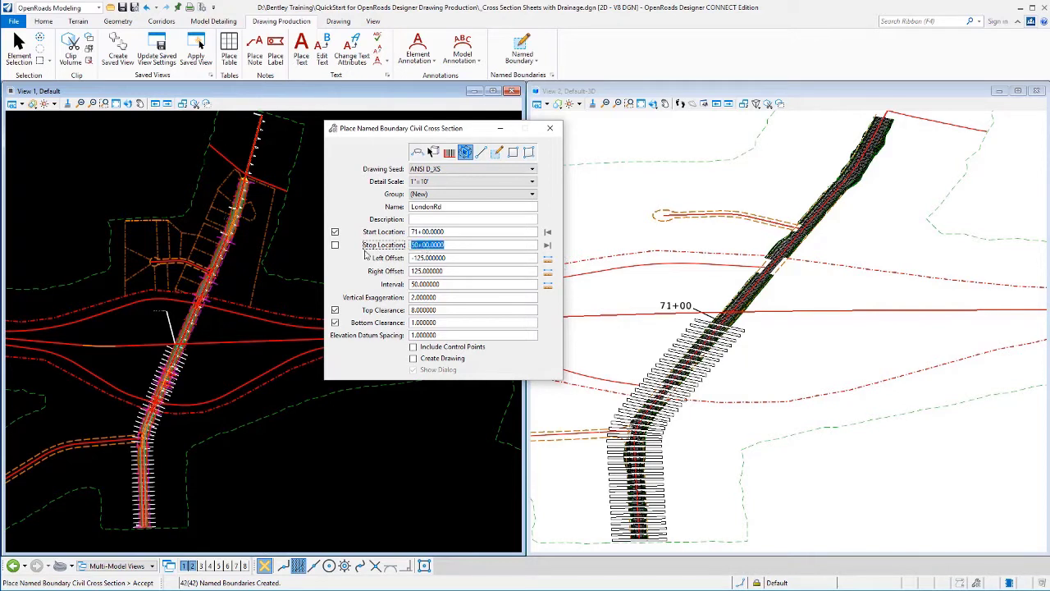
{"action": "type", "text": "9000"}
{"action": "key", "text": "Tab"}
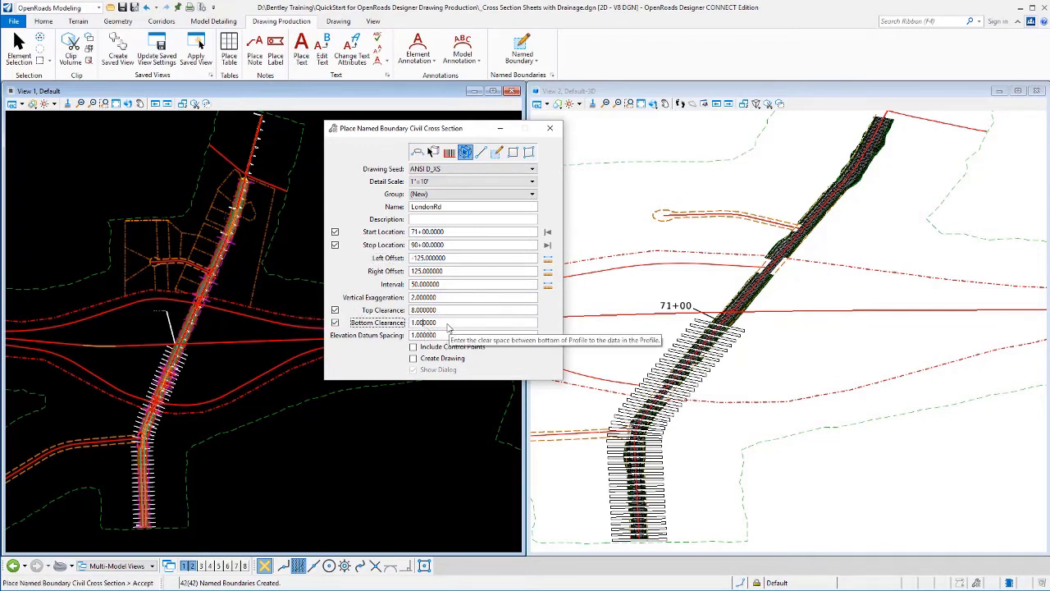
- Set bottom clearance to 10 and name the boundary group 'LondonRd Drainage'
{"action": "left_click", "coordinate": [424, 324]}
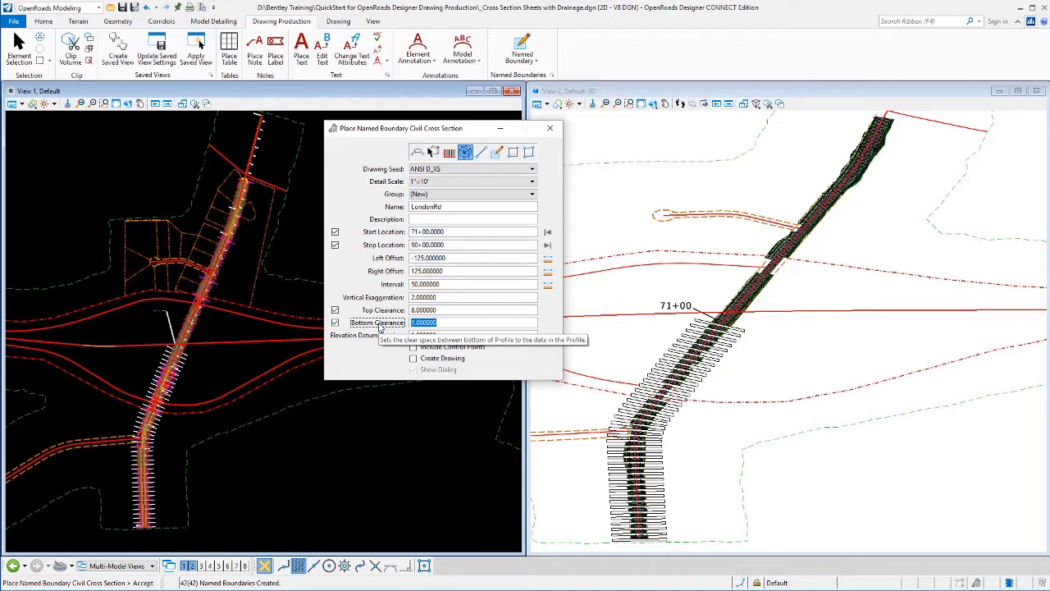
{"action": "type", "text": "10"}
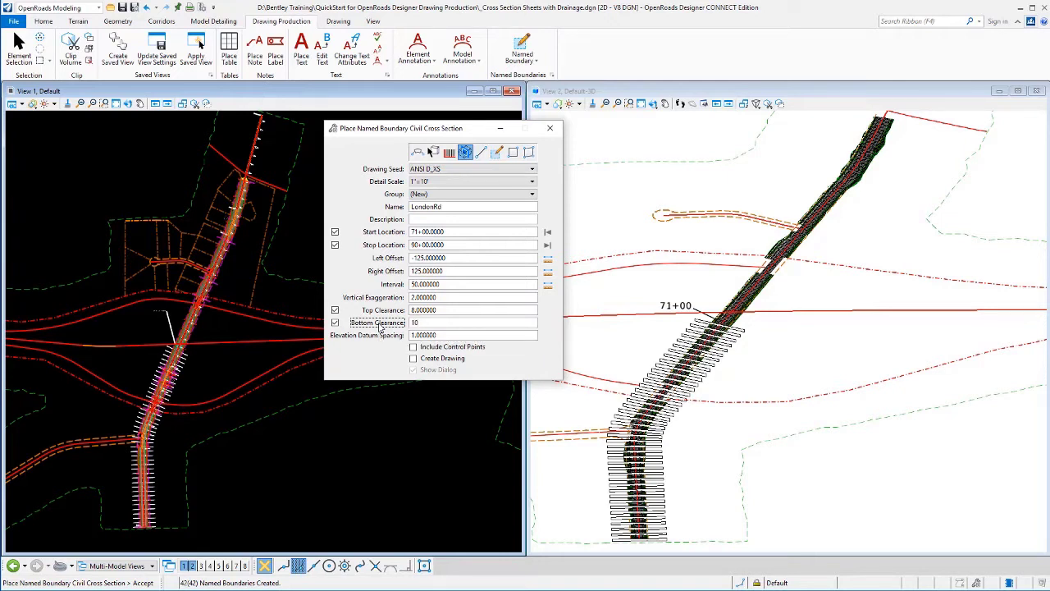
{"action": "key", "text": "Tab"}
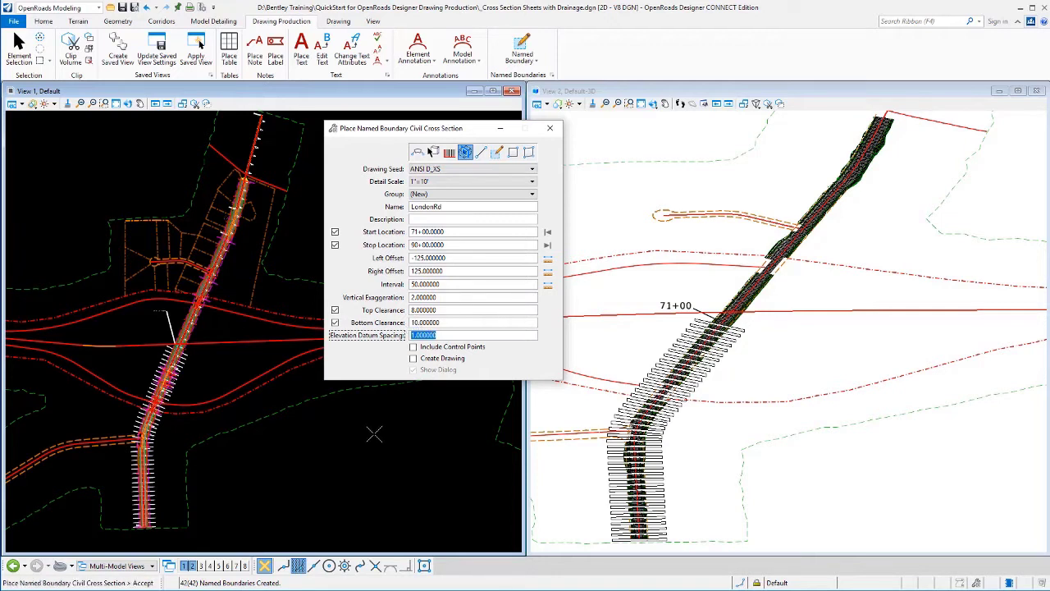
{"action": "left_click", "coordinate": [443, 210]}
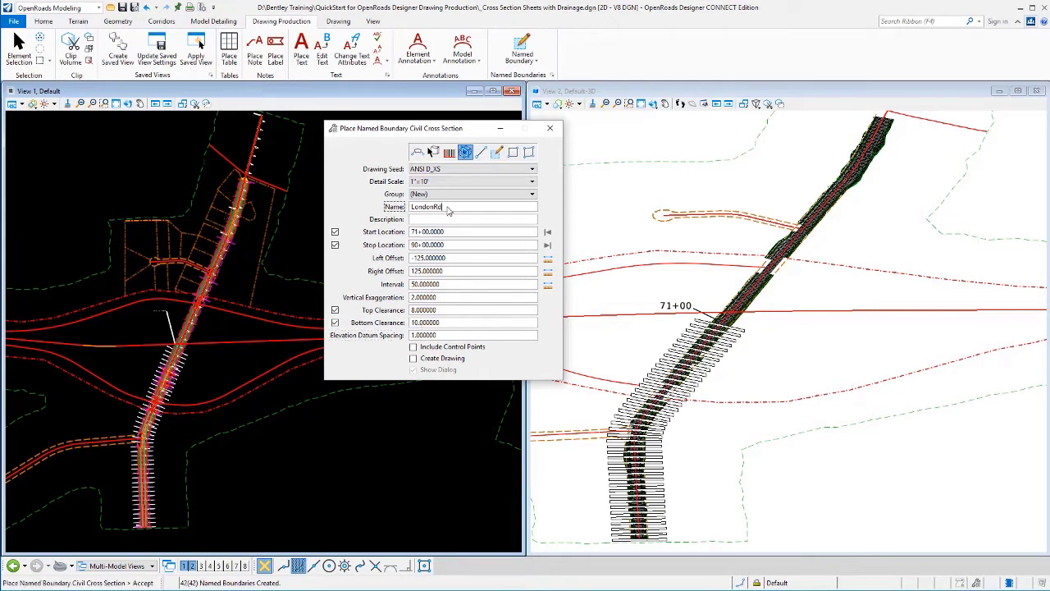
{"action": "type", "text": "LondonRd "}
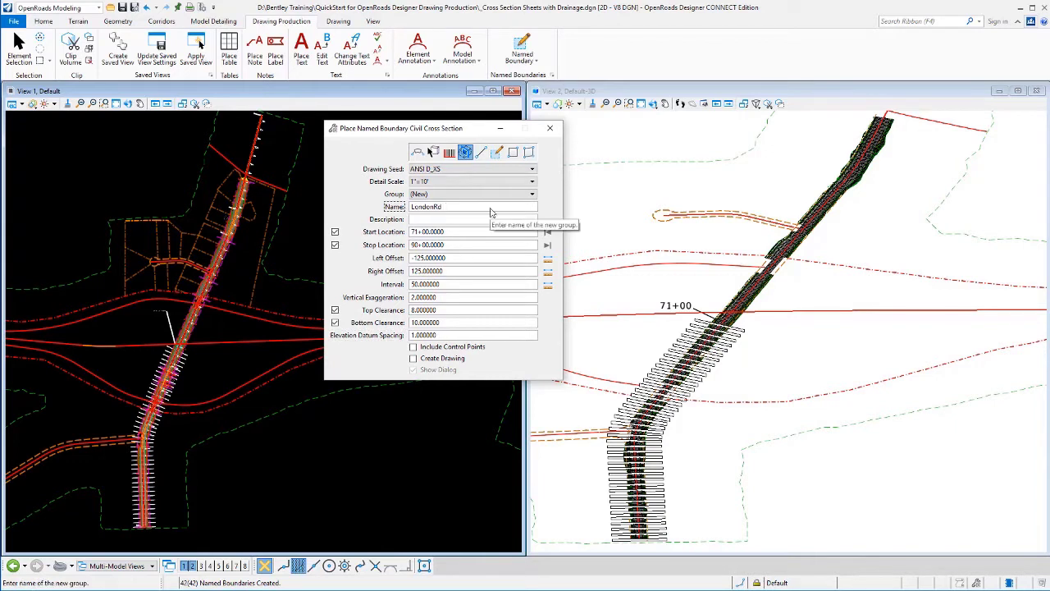
{"action": "type", "text": "Drainage"}
{"action": "key", "text": "Tab"}
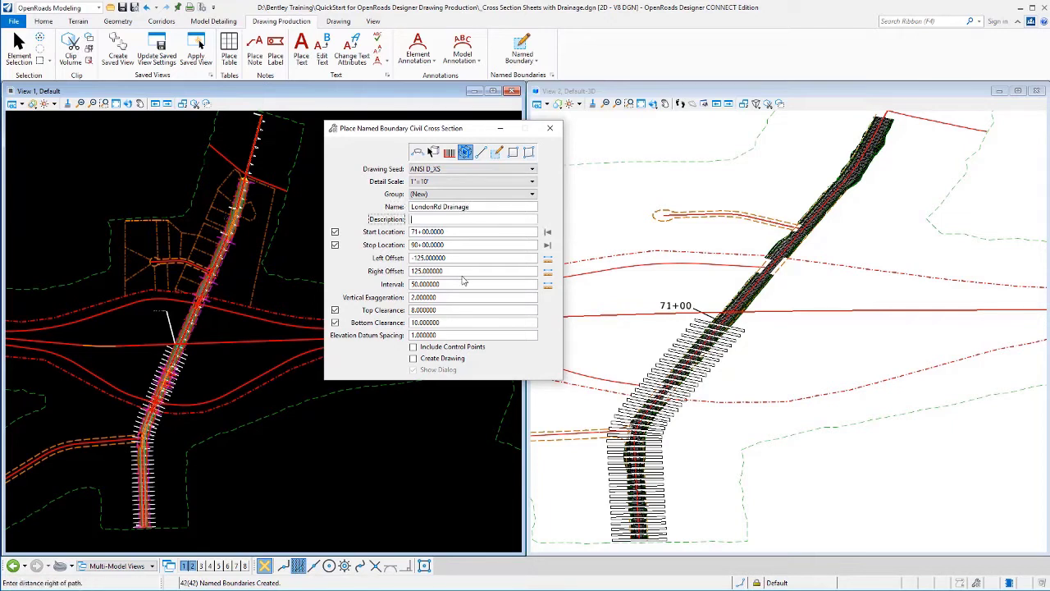
- Accept in View 1 to place the 39 LondonRd Drainage cross-section boundaries
{"action": "left_click", "coordinate": [246, 362]}
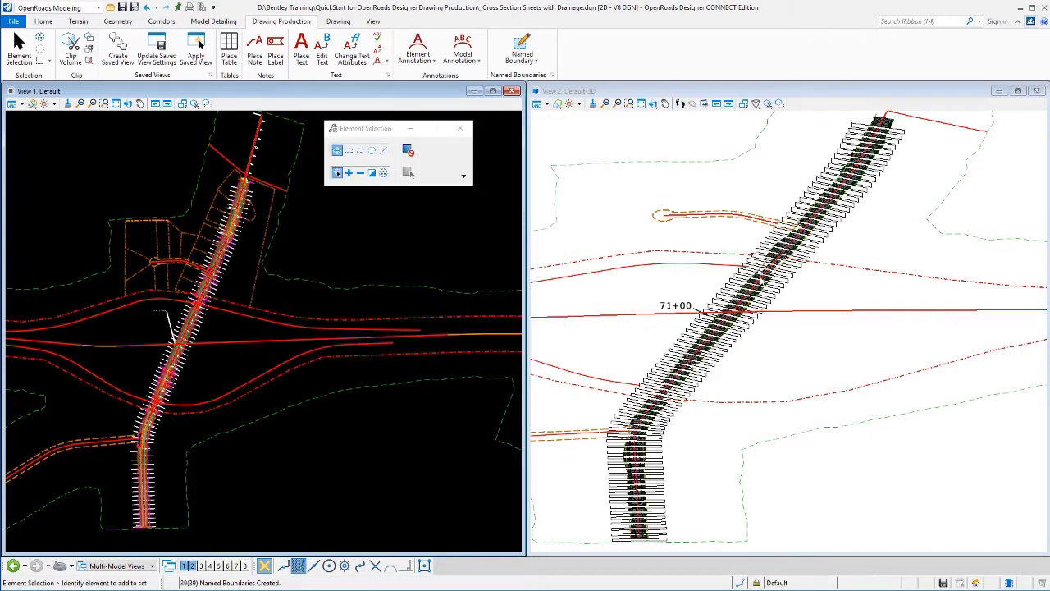
{"action": "scroll", "coordinate": [743, 332], "scroll_direction": "up", "scroll_amount": 5}
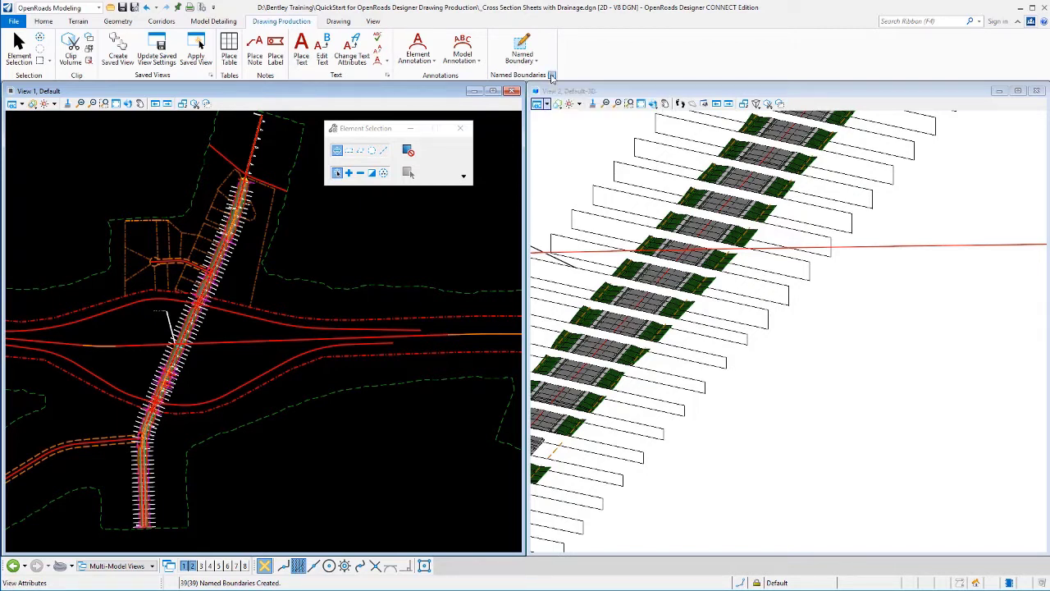
- Bring up the Named Boundaries manager, then move it higher and widen it
{"action": "left_click", "coordinate": [552, 75]}
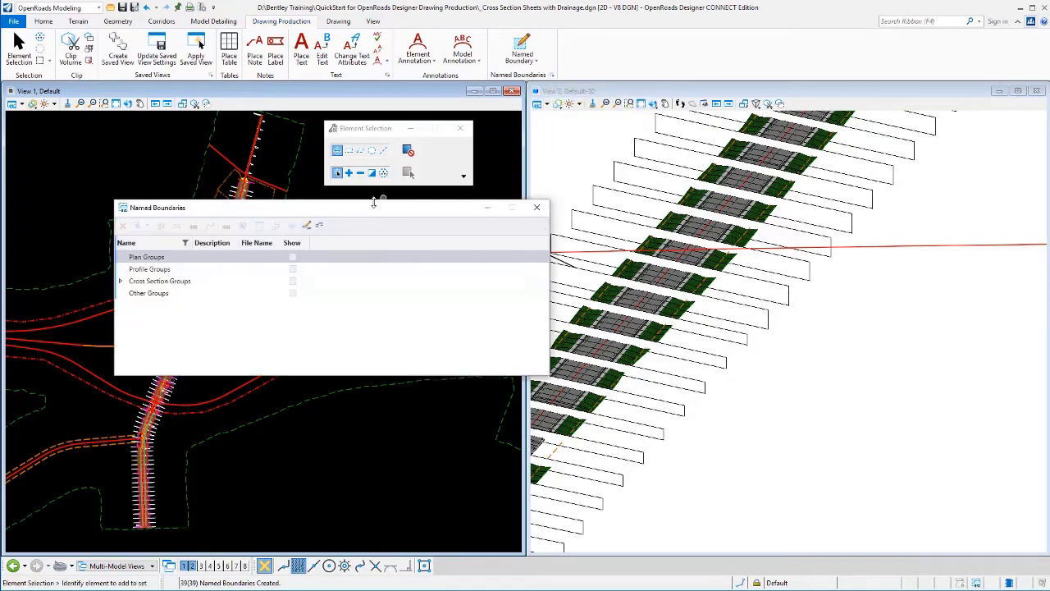
{"action": "left_click_drag", "start_coordinate": [363, 211], "coordinate": [359, 182]}
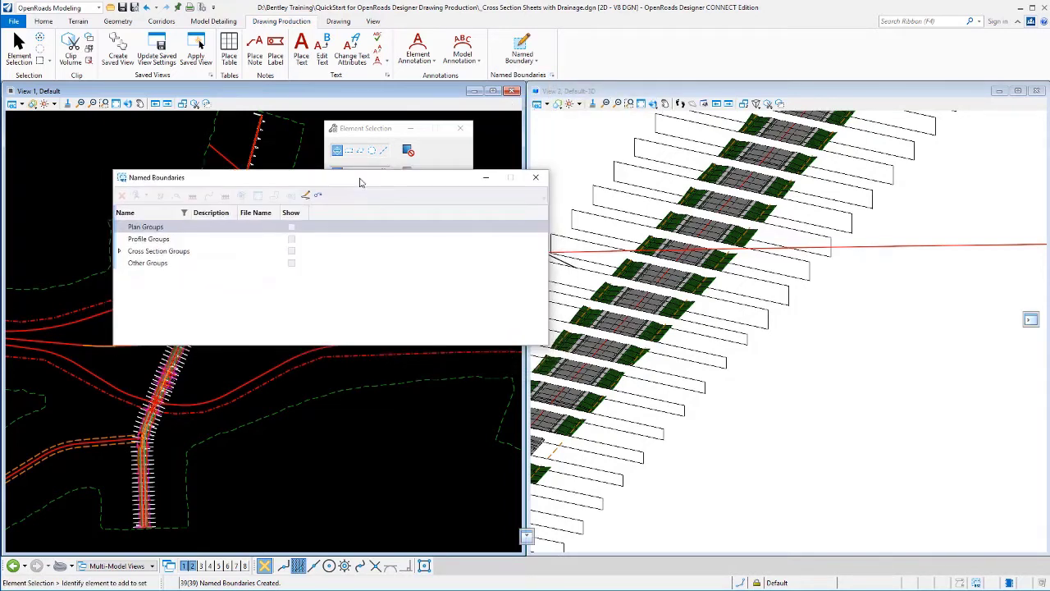
{"action": "left_click_drag", "start_coordinate": [547, 346], "coordinate": [622, 336]}
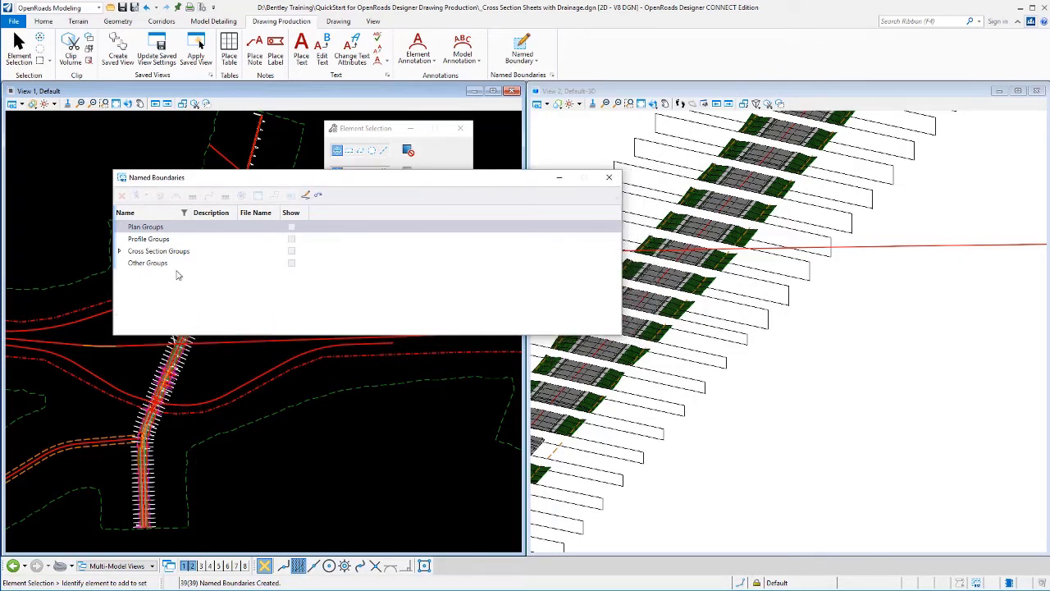
- Expand Cross Section Groups and review the LondonRd group's stations
{"action": "left_click", "coordinate": [119, 252]}
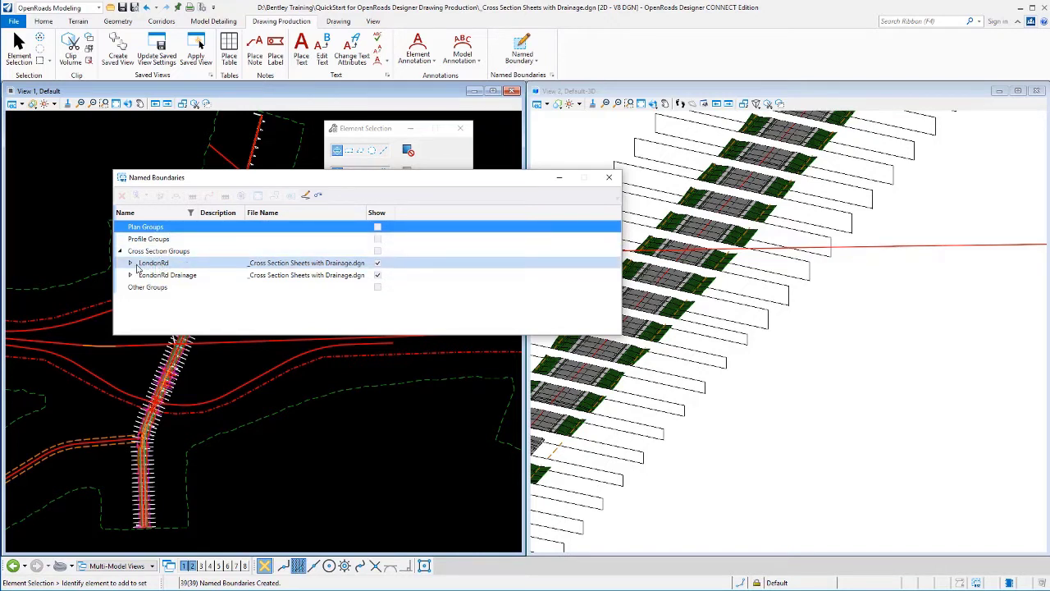
{"action": "left_click", "coordinate": [131, 264]}
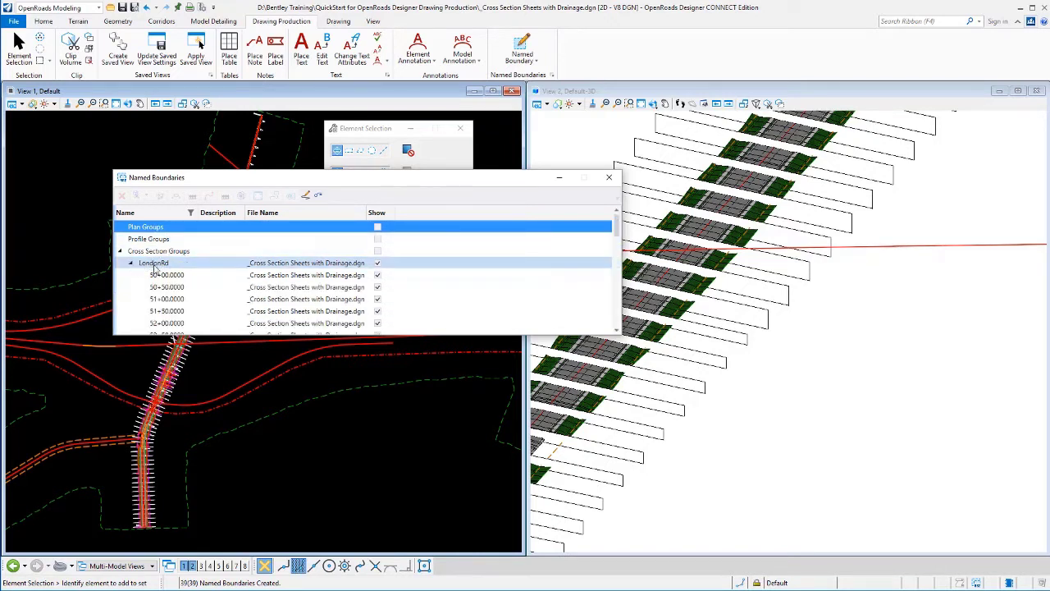
{"action": "scroll", "coordinate": [163, 285], "scroll_direction": "down", "scroll_amount": 2}
{"action": "scroll", "coordinate": [164, 286], "scroll_direction": "down", "scroll_amount": 10}
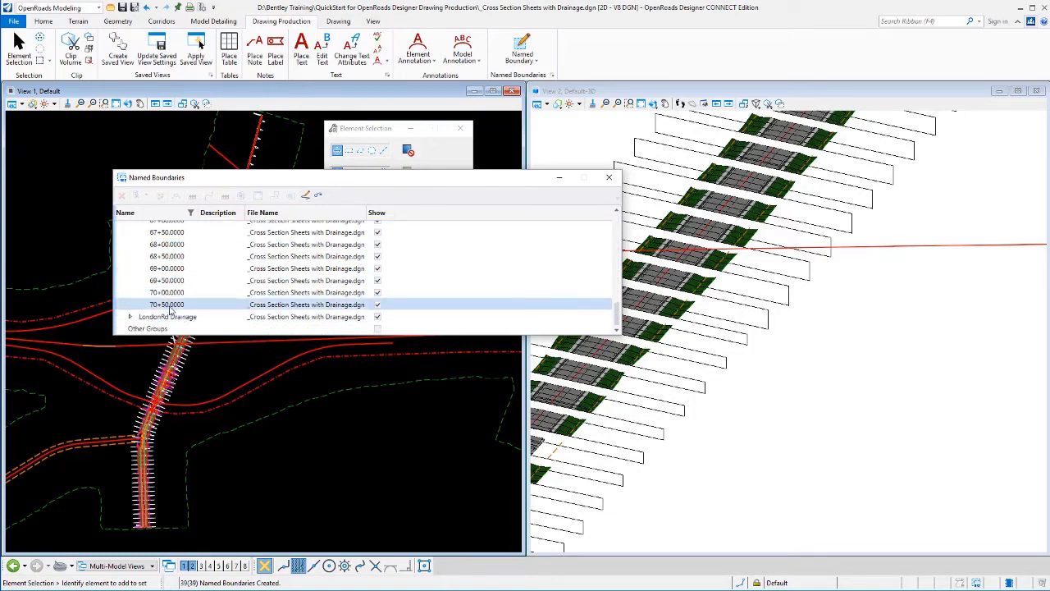
{"action": "scroll", "coordinate": [618, 238], "scroll_direction": "up", "scroll_amount": 4}
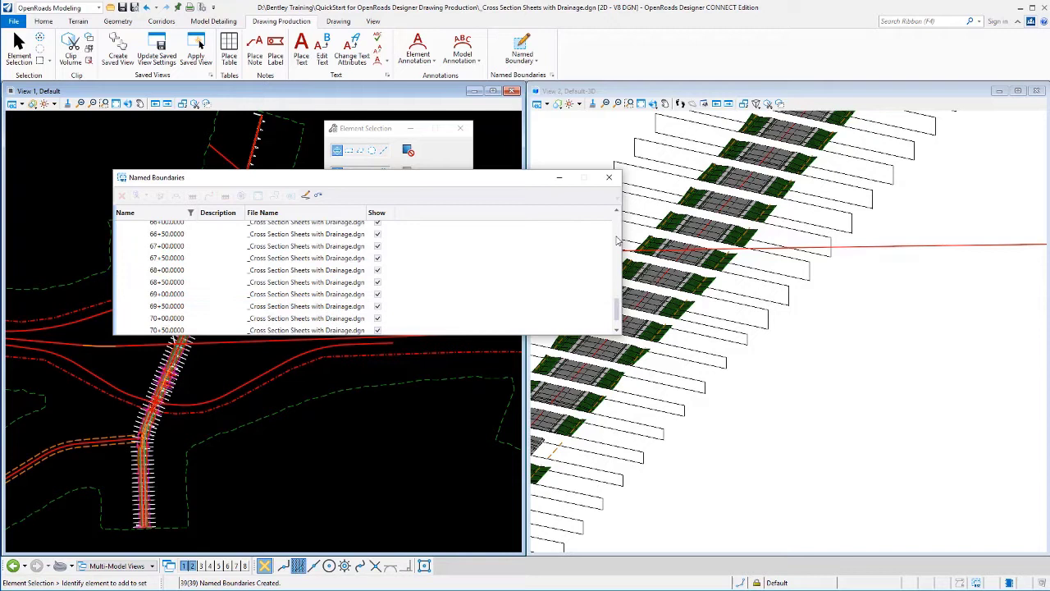
{"action": "scroll", "coordinate": [618, 238], "scroll_direction": "up", "scroll_amount": 9}
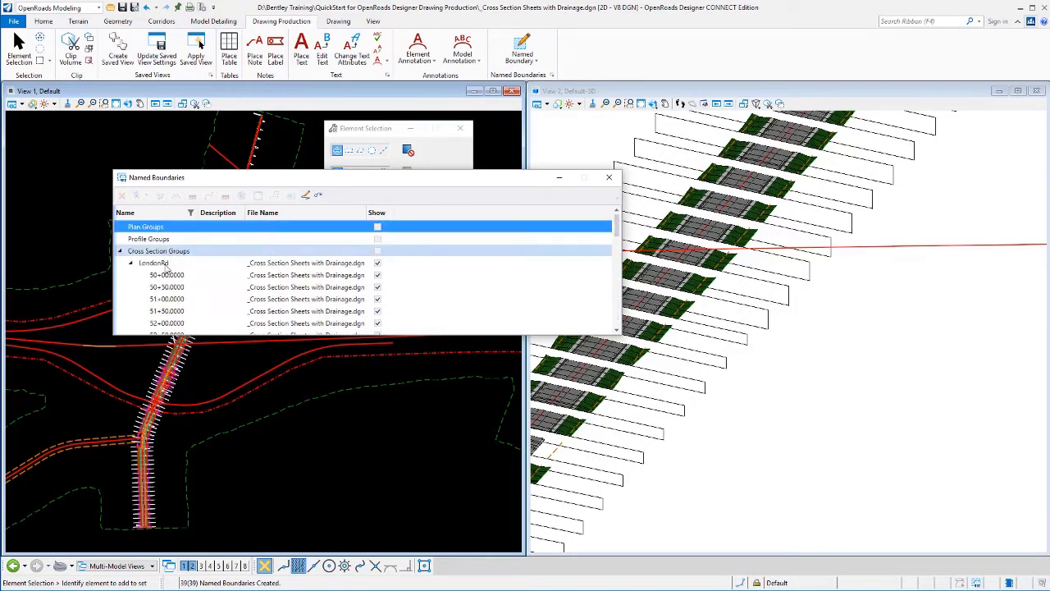
{"action": "left_click", "coordinate": [128, 263]}
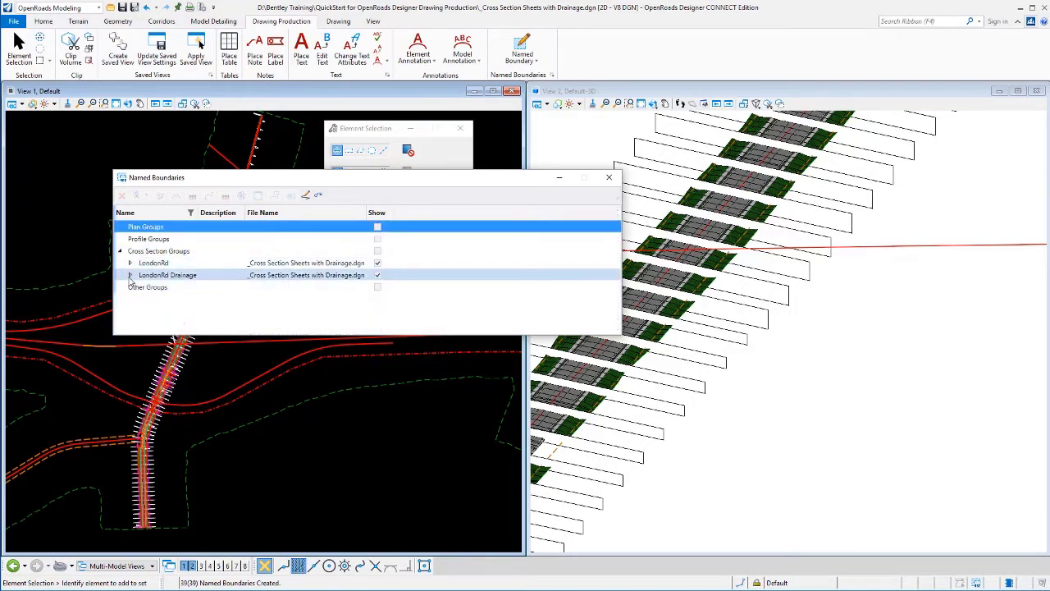
- Check that the LondonRd Drainage group runs from station 71+00 to 90+00
{"action": "left_click", "coordinate": [130, 275]}
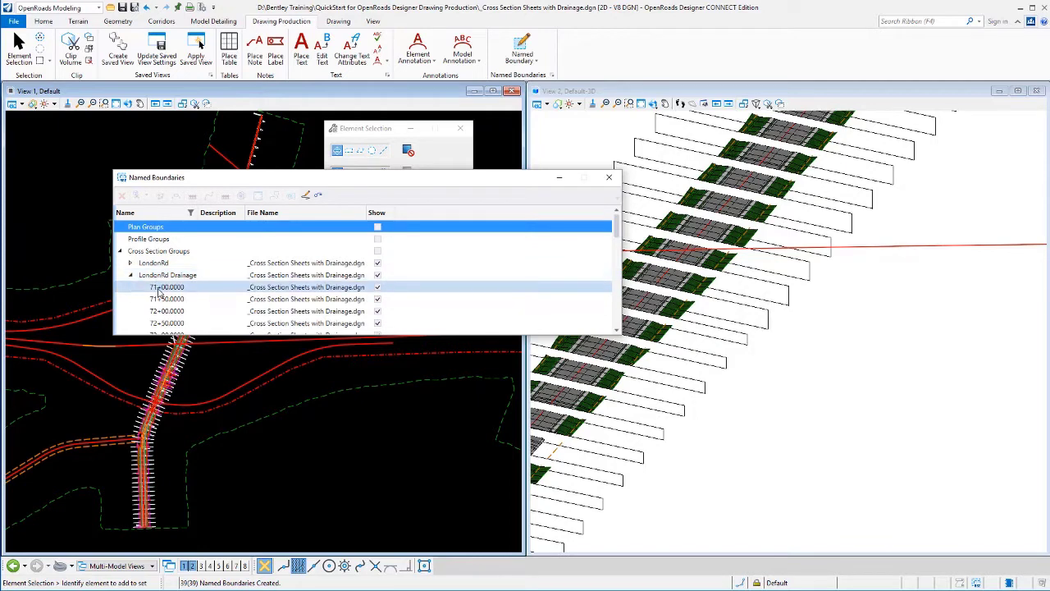
{"action": "left_click", "coordinate": [178, 288]}
{"action": "scroll", "coordinate": [618, 312], "scroll_direction": "down", "scroll_amount": 3}
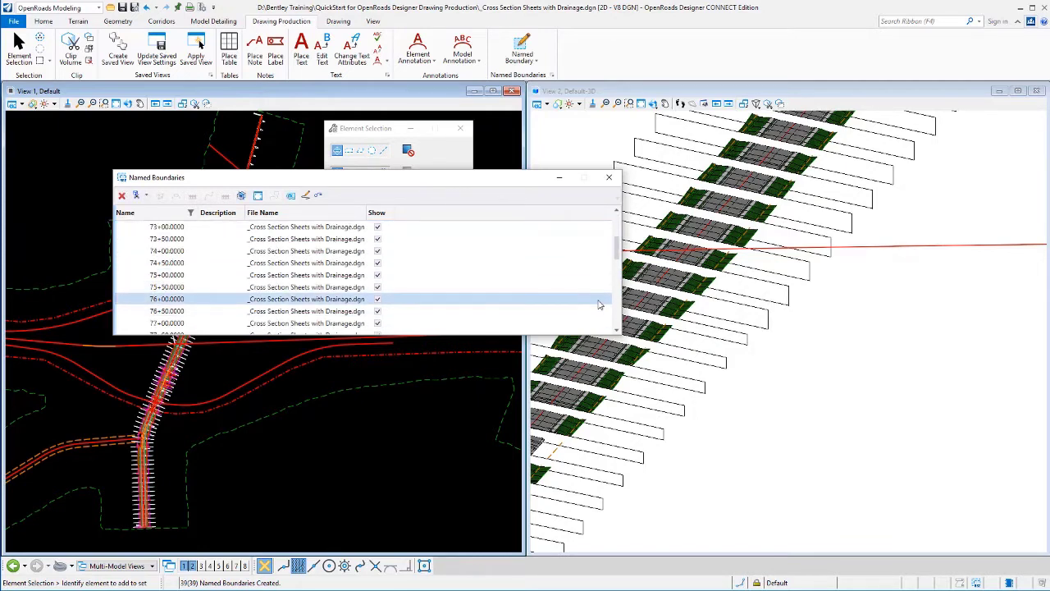
{"action": "scroll", "coordinate": [618, 312], "scroll_direction": "down", "scroll_amount": 8}
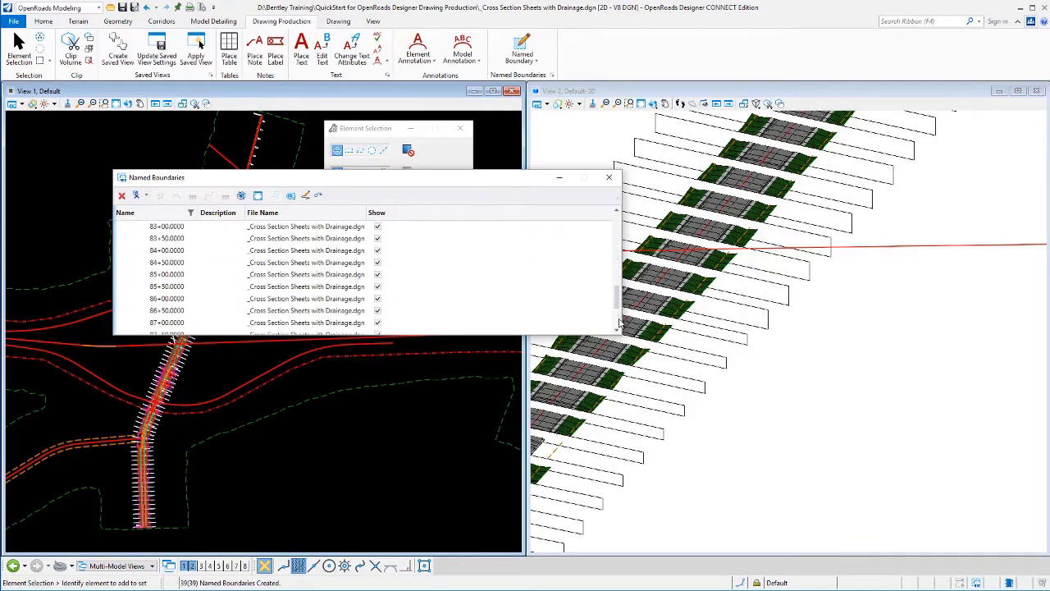
{"action": "left_click", "coordinate": [184, 317]}
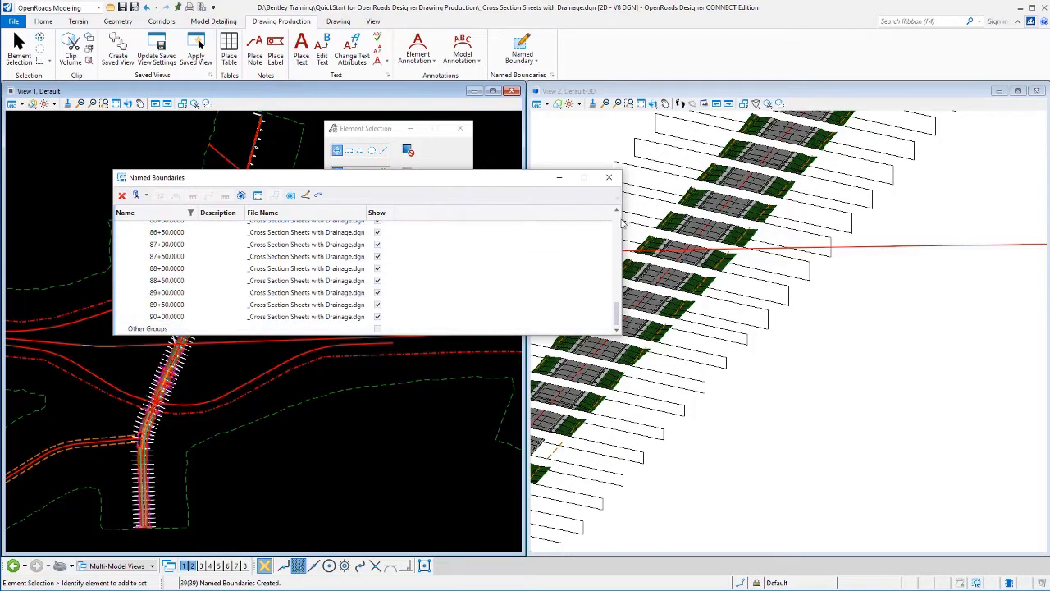
{"action": "scroll", "coordinate": [618, 226], "scroll_direction": "up", "scroll_amount": 10}
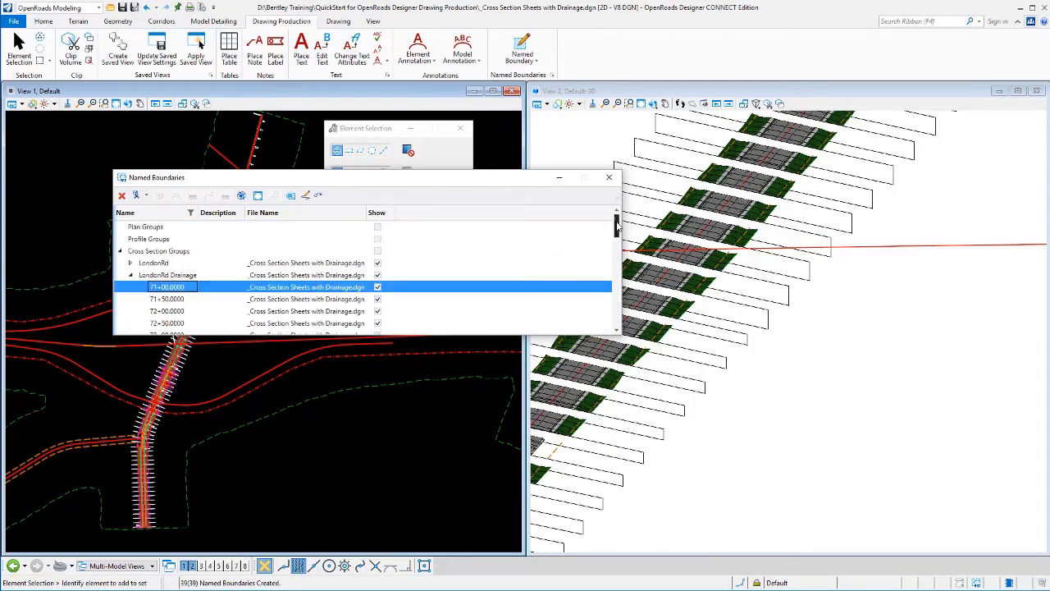
{"action": "left_click", "coordinate": [130, 275]}
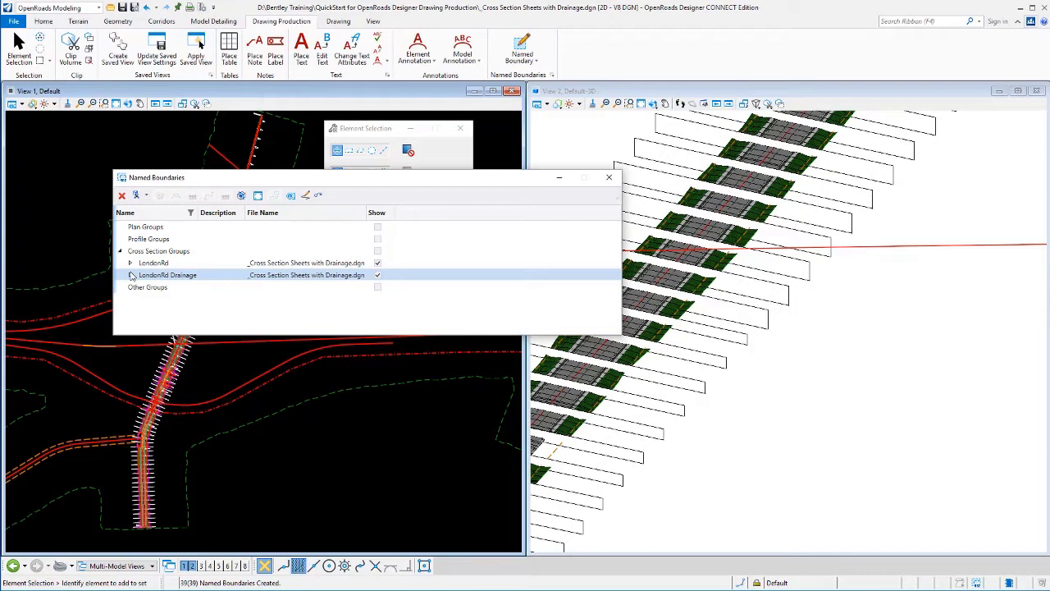
- Delete the LondonRd Drainage boundary group
{"action": "left_click", "coordinate": [159, 264]}
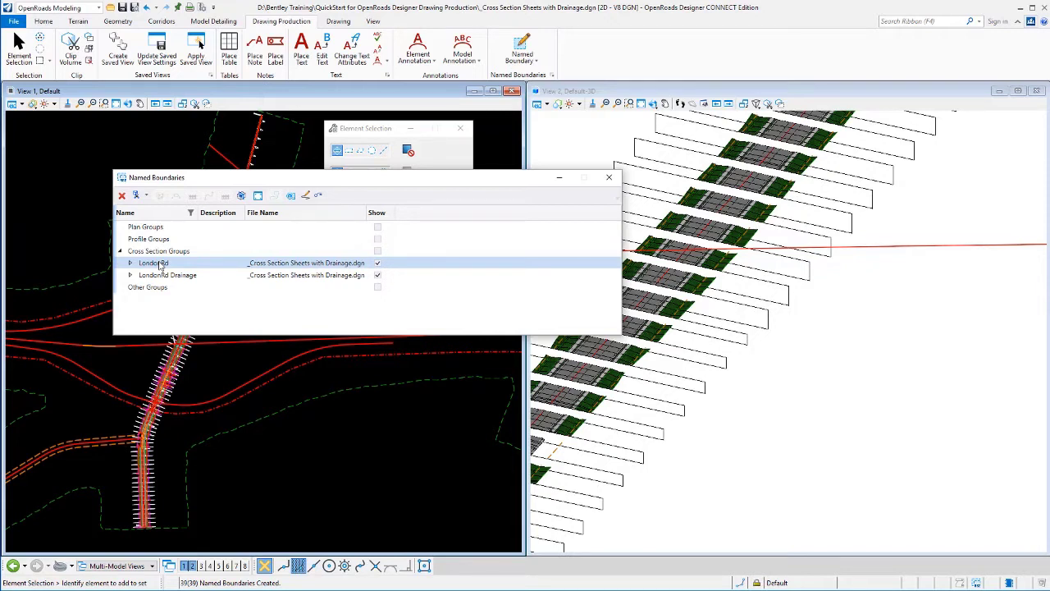
{"action": "left_click", "coordinate": [159, 265]}
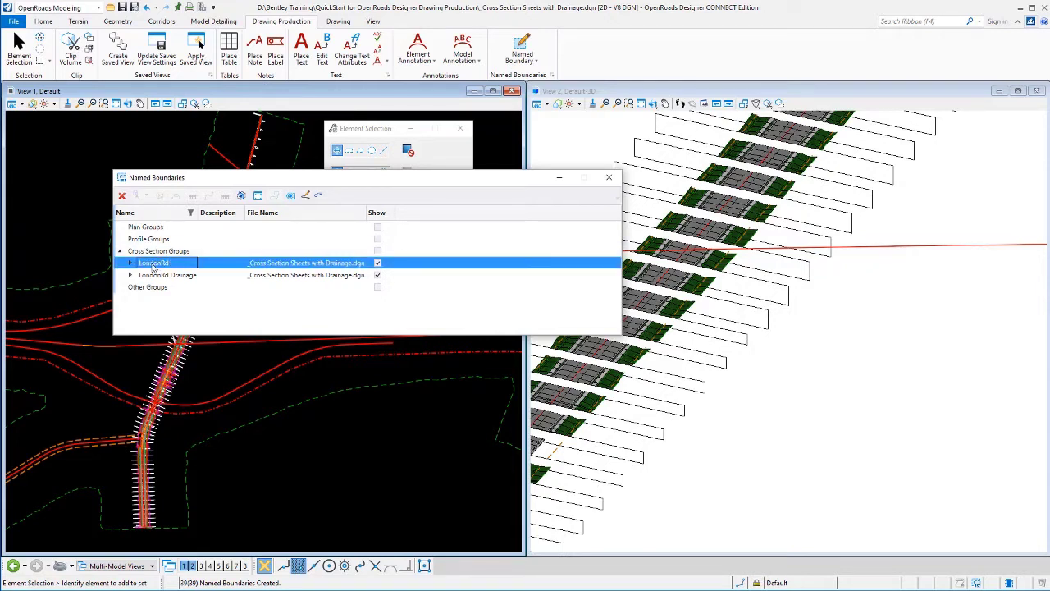
{"action": "left_click", "coordinate": [146, 279]}
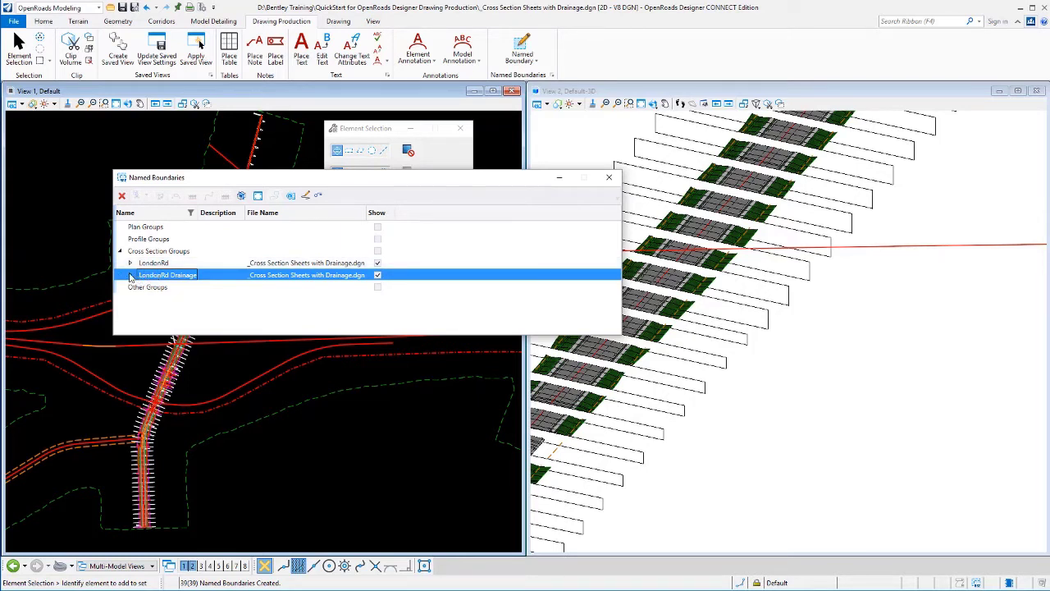
{"action": "left_click", "coordinate": [131, 275]}
{"action": "left_click", "coordinate": [131, 276]}
{"action": "left_click", "coordinate": [122, 196]}
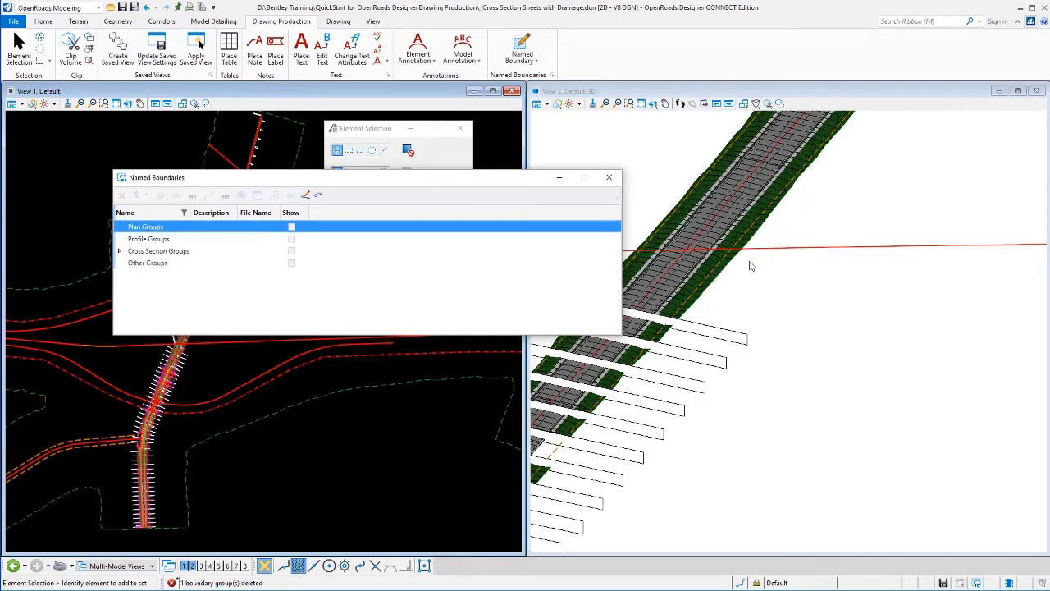
- Confirm only LondonRd remains under Cross Section Groups and close the manager
{"action": "left_click_drag", "start_coordinate": [255, 183], "coordinate": [340, 138]}
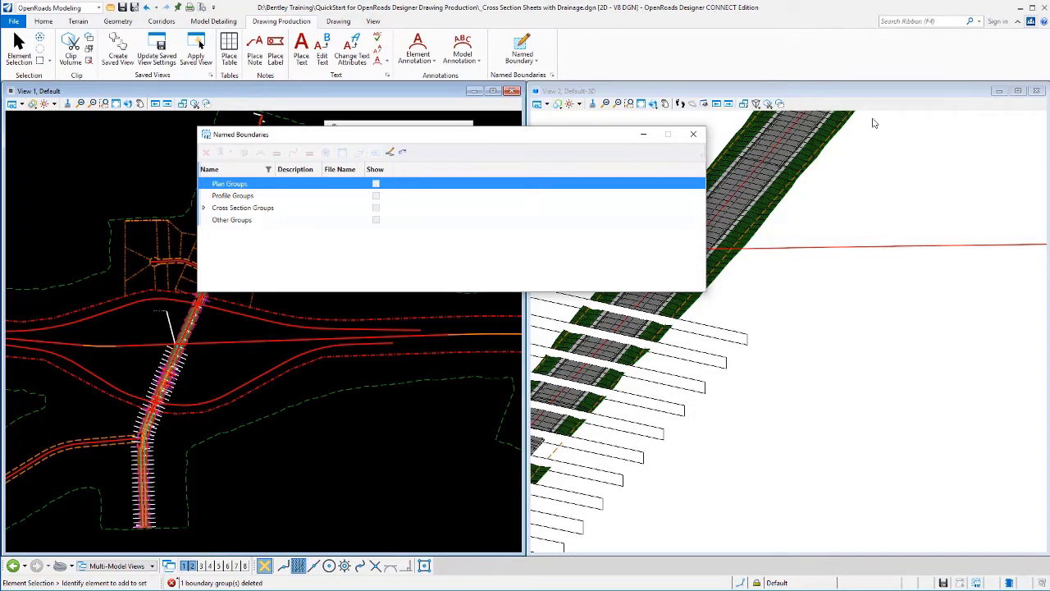
{"action": "left_click", "coordinate": [205, 208]}
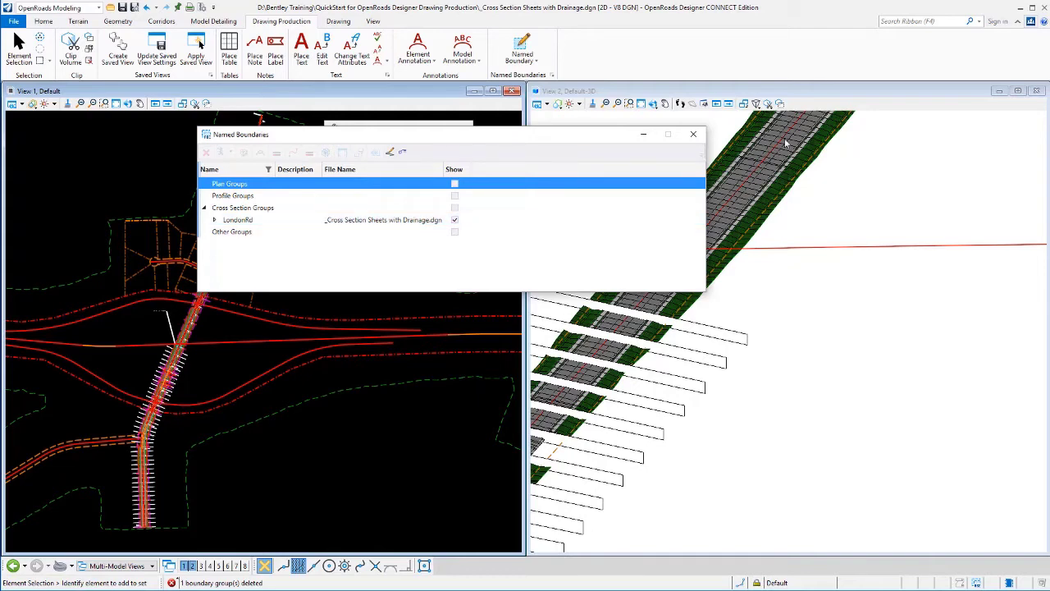
{"action": "left_click", "coordinate": [694, 134]}
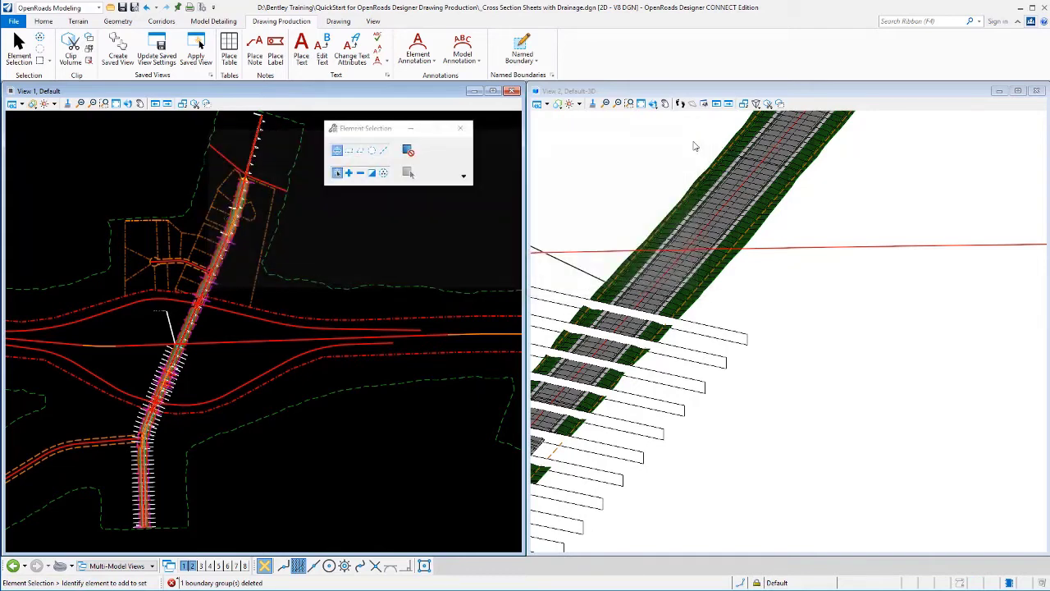
- Restart Civil Cross Section boundaries with the ANSI D_XS seed on the London Rd alignment
{"action": "left_click", "coordinate": [520, 48]}
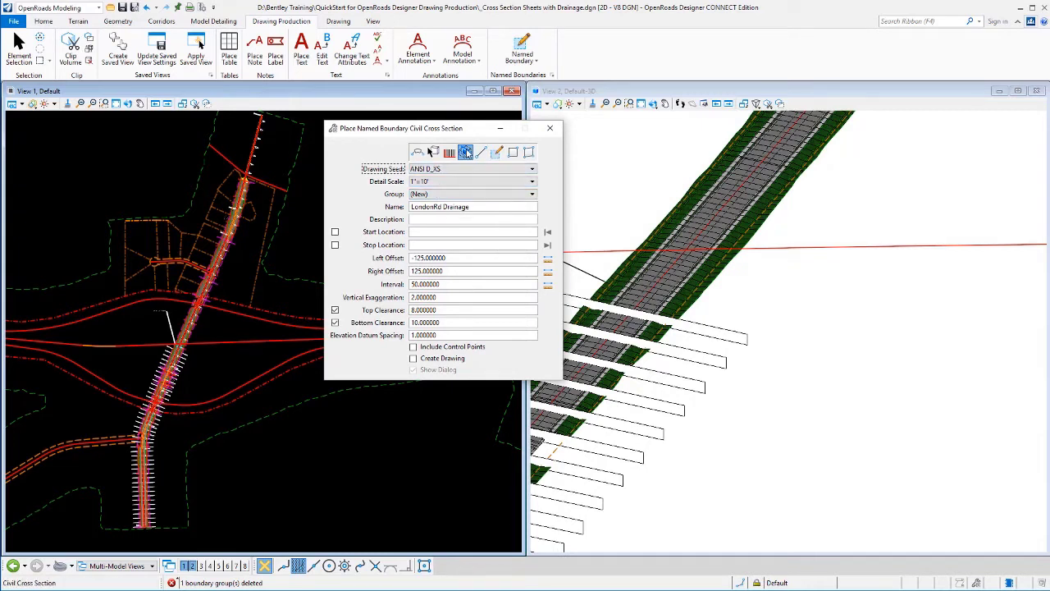
{"action": "left_click", "coordinate": [439, 169]}
{"action": "left_click", "coordinate": [425, 201]}
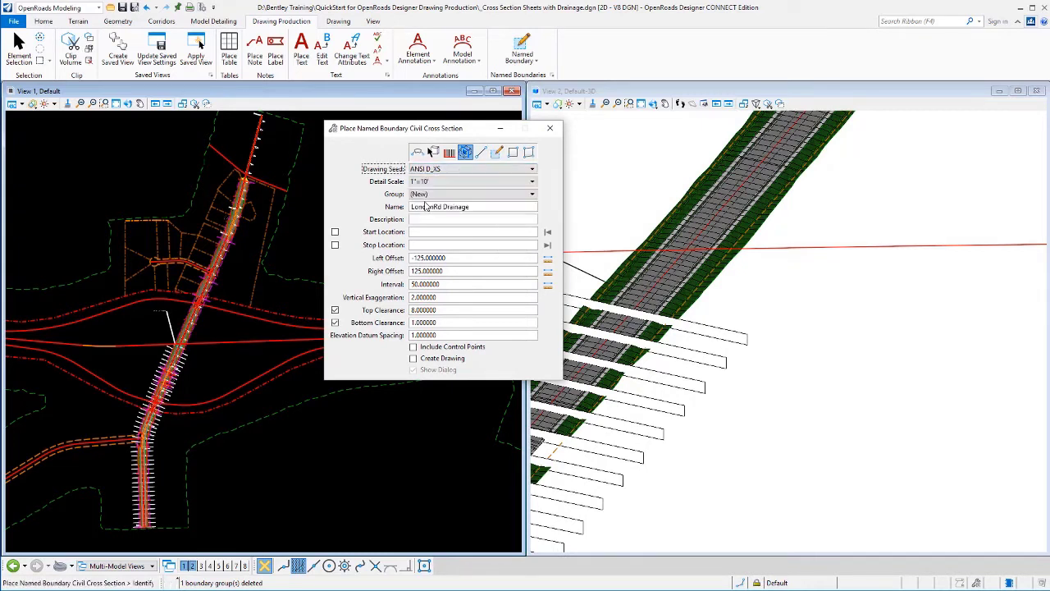
{"action": "left_click", "coordinate": [254, 156]}
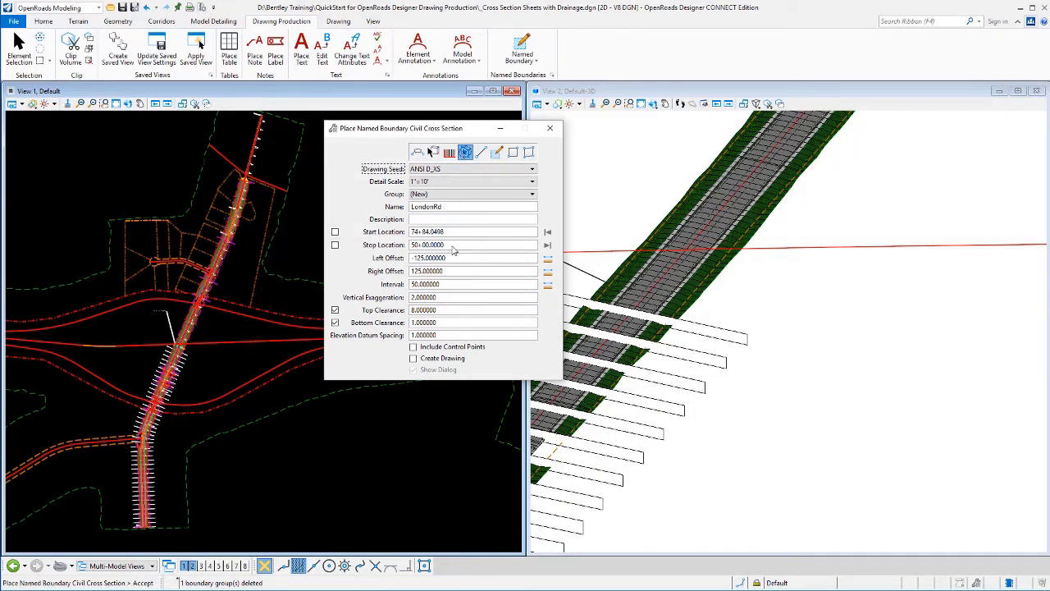
- Lock start station 71+00 and stop station 90+00, with bottom clearance 10
{"action": "type", "text": "7"}
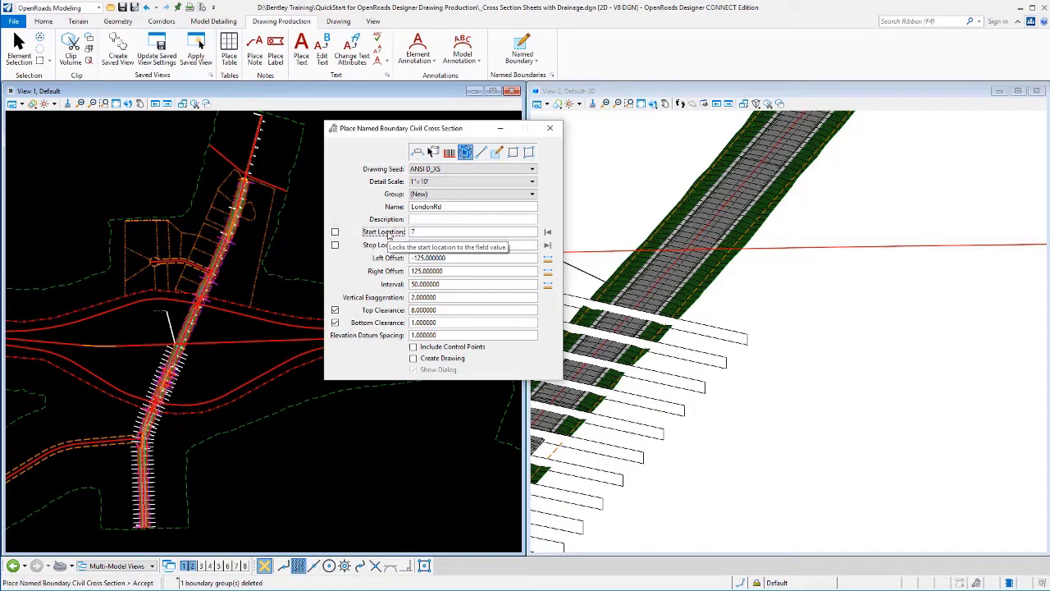
{"action": "type", "text": "1+00"}
{"action": "key", "text": "Tab"}
{"action": "type", "text": "900"}
{"action": "key", "text": "Tab"}
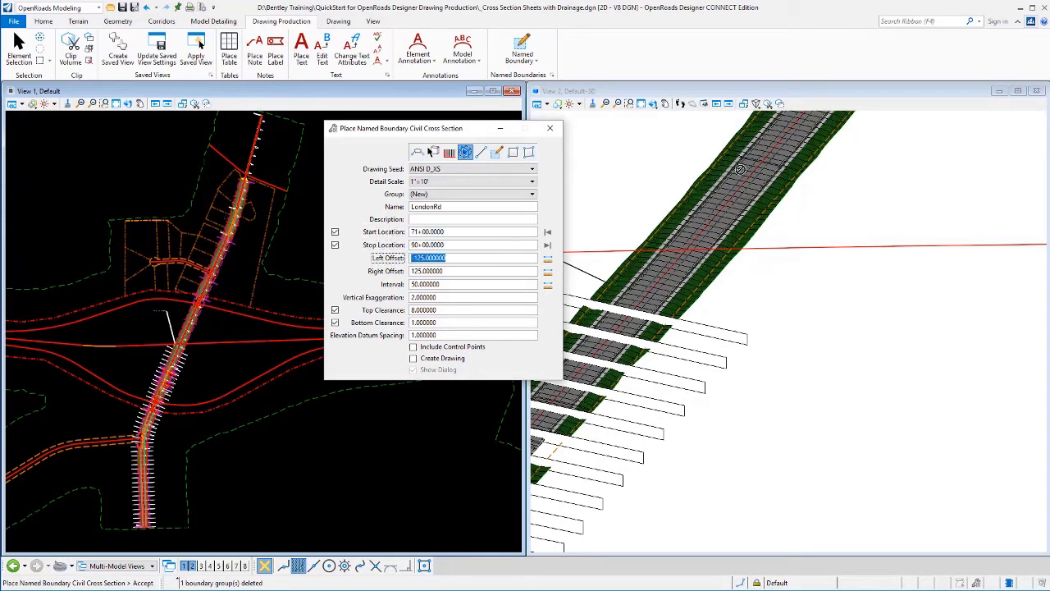
{"action": "left_click", "coordinate": [449, 326]}
{"action": "type", "text": "10"}
{"action": "key", "text": "Tab"}
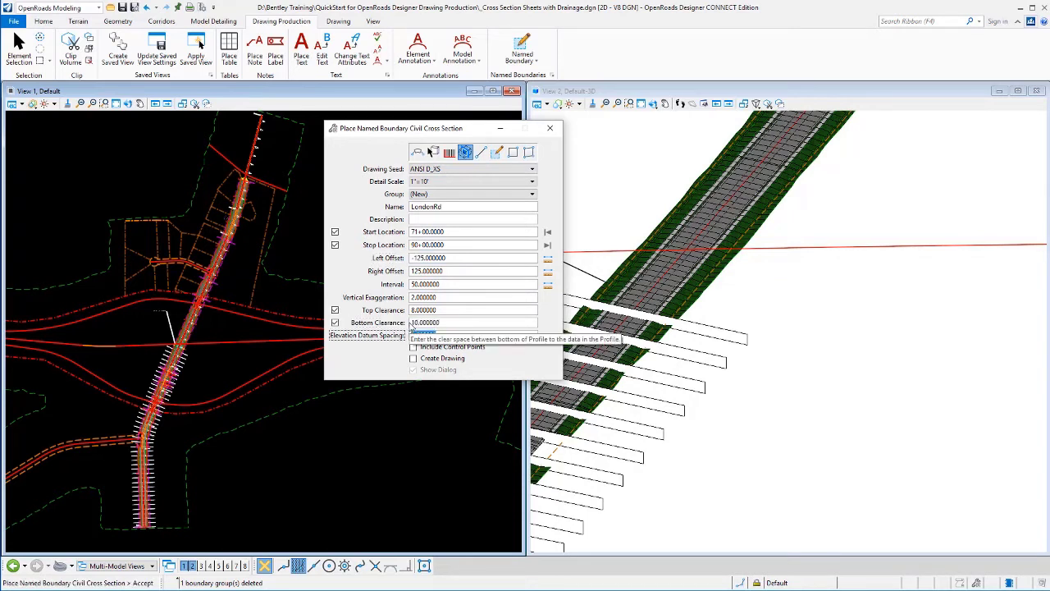
- Assign the new boundaries to the existing LondonRd group
{"action": "left_click", "coordinate": [422, 197]}
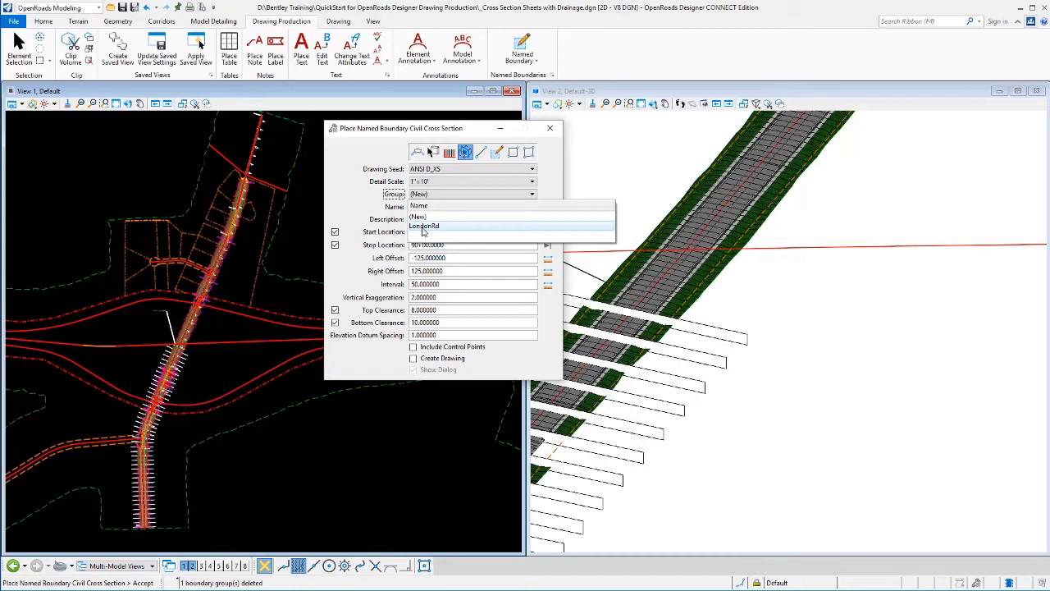
{"action": "left_click", "coordinate": [423, 227]}
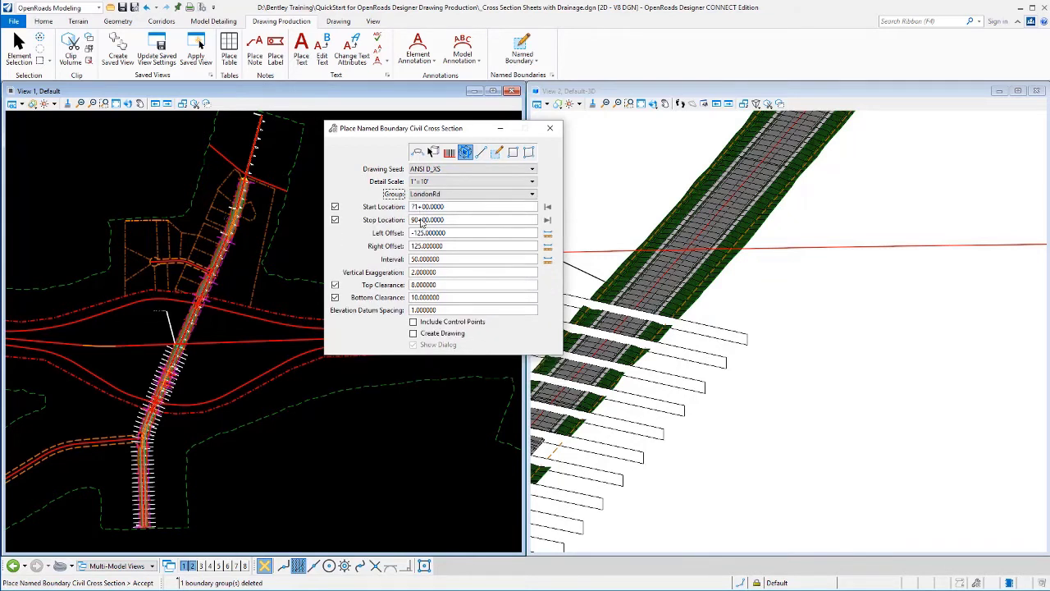
{"action": "left_click", "coordinate": [420, 197]}
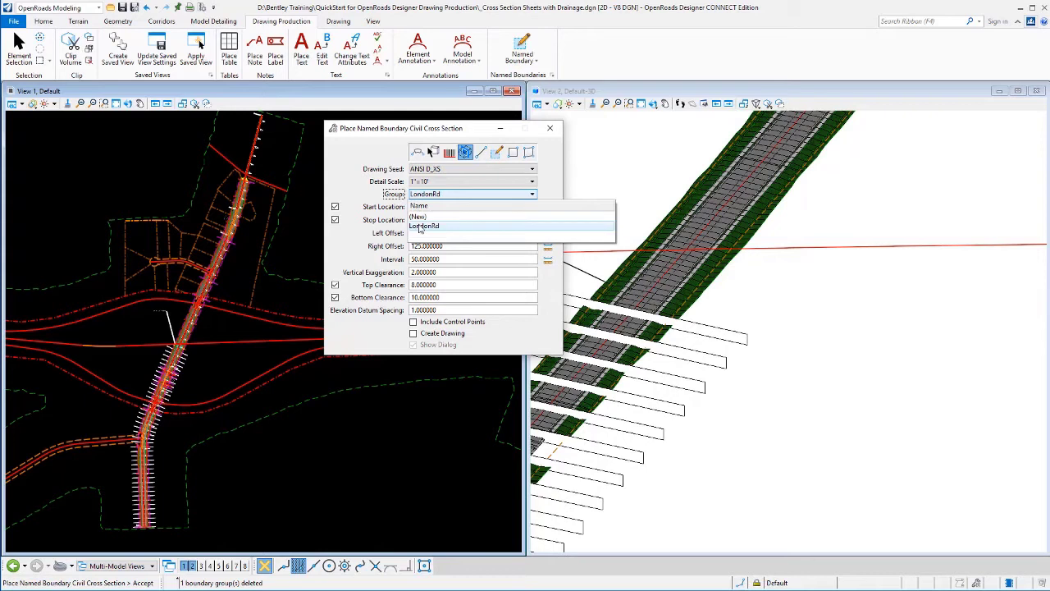
{"action": "left_click", "coordinate": [420, 228]}
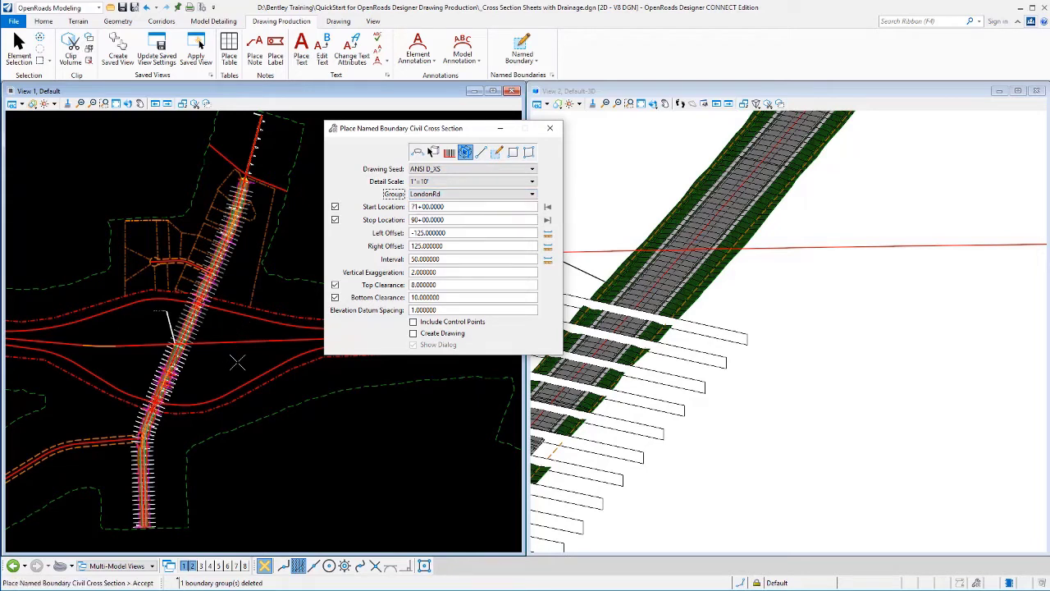
- Accept the 39 boundaries along the alignment and list the LondonRd cross-section group
{"action": "left_click", "coordinate": [236, 362]}
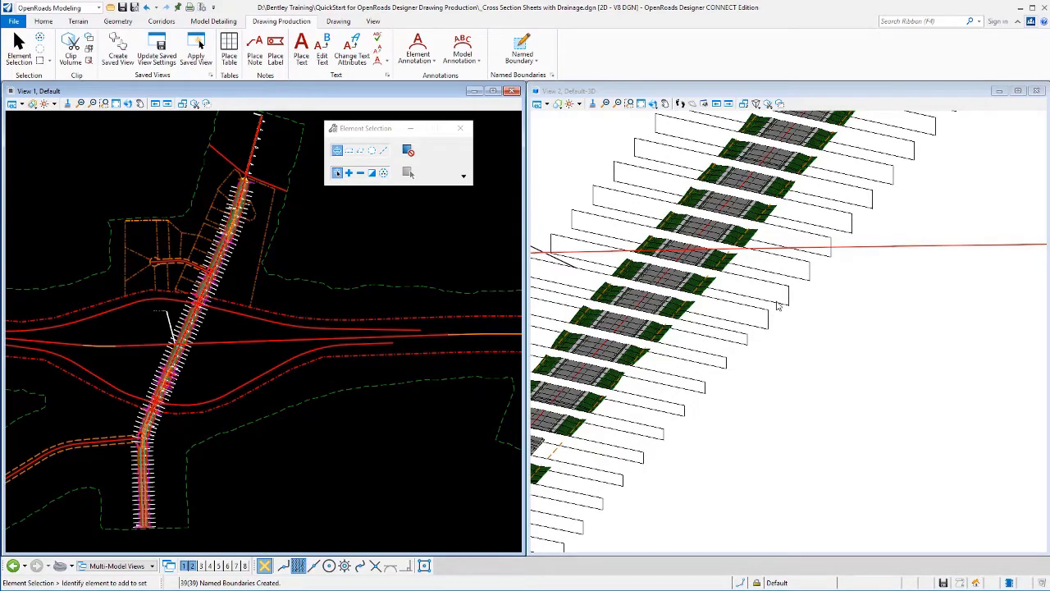
{"action": "left_click", "coordinate": [553, 76]}
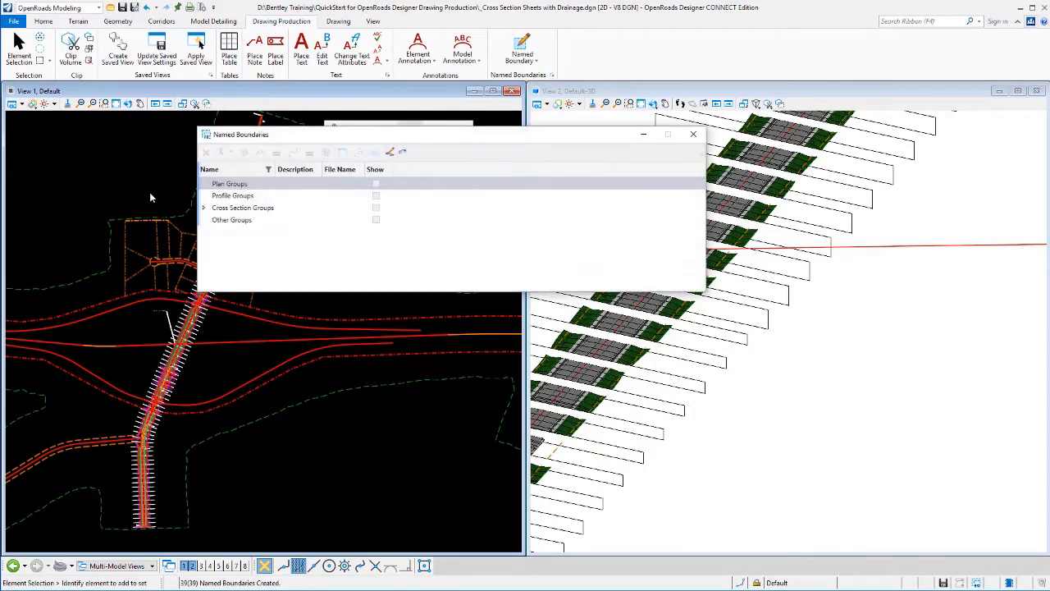
{"action": "left_click", "coordinate": [204, 209]}
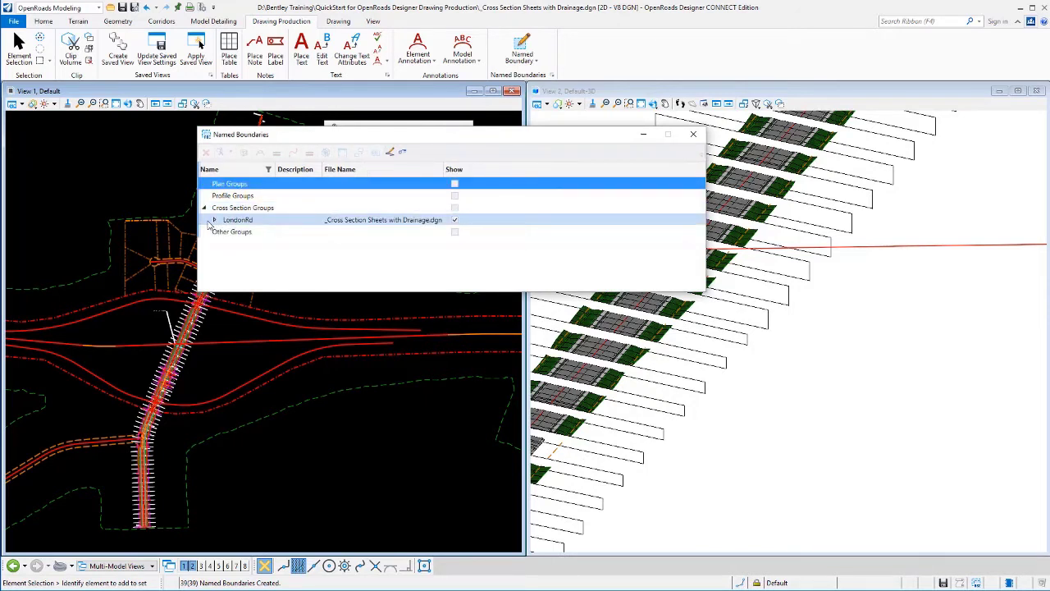
- Expand LondonRd's station boundaries, enlarge the list, and move it away from the 3D view
{"action": "left_click", "coordinate": [215, 221]}
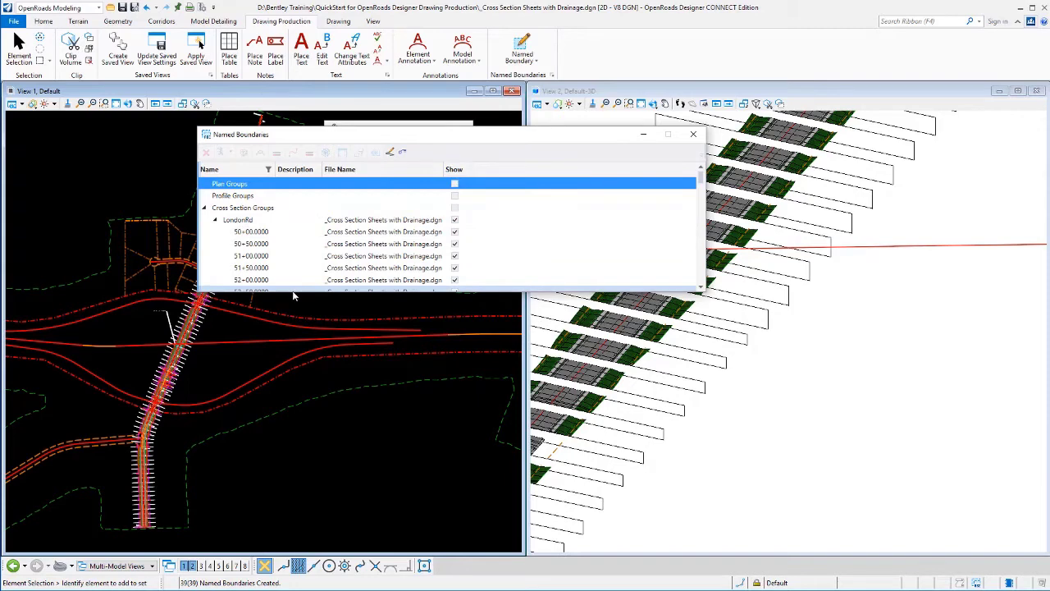
{"action": "left_click_drag", "start_coordinate": [295, 292], "coordinate": [267, 525]}
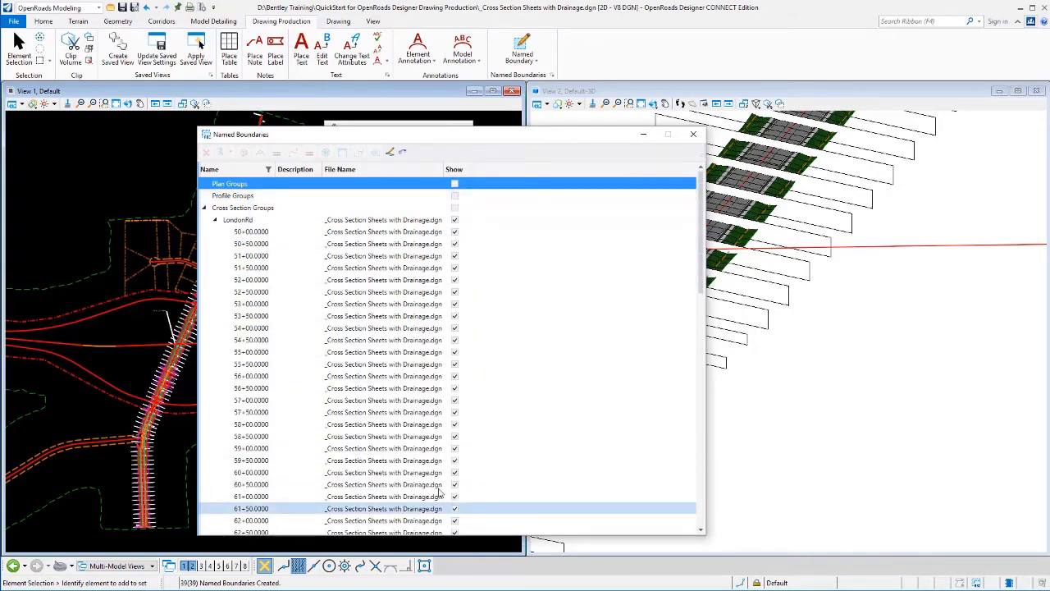
{"action": "left_click", "coordinate": [702, 517]}
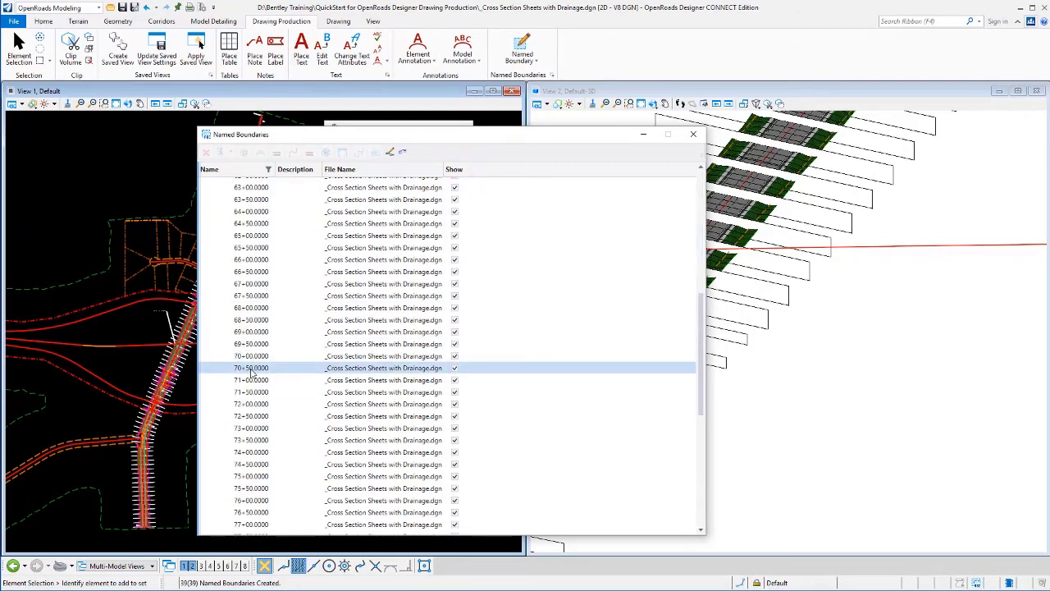
{"action": "left_click_drag", "start_coordinate": [323, 137], "coordinate": [157, 117]}
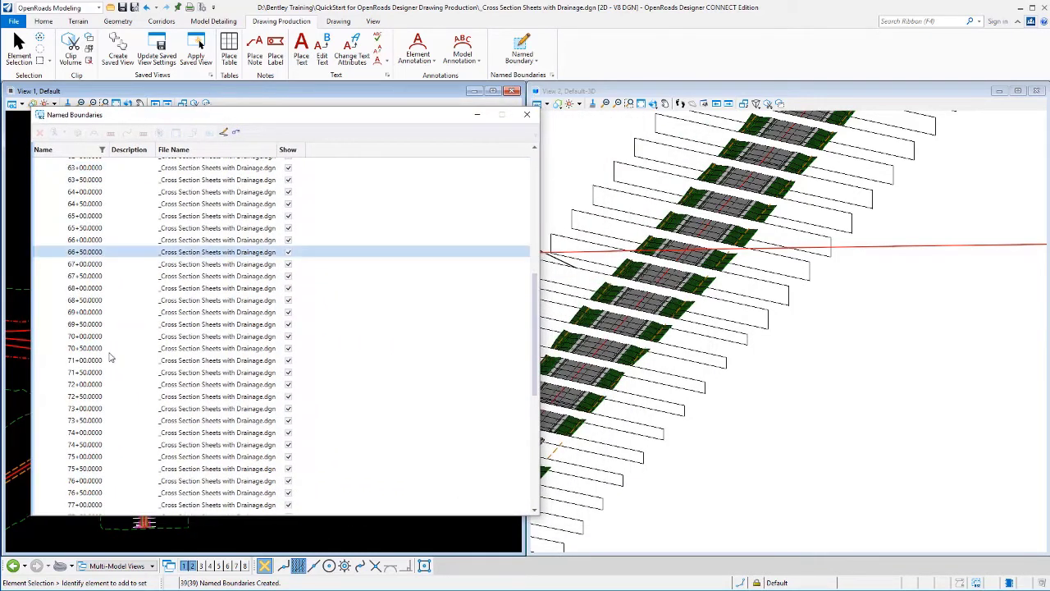
- Toggle the 70+50, 71+00 and 71+50 boundaries off and back on
{"action": "left_click", "coordinate": [288, 348]}
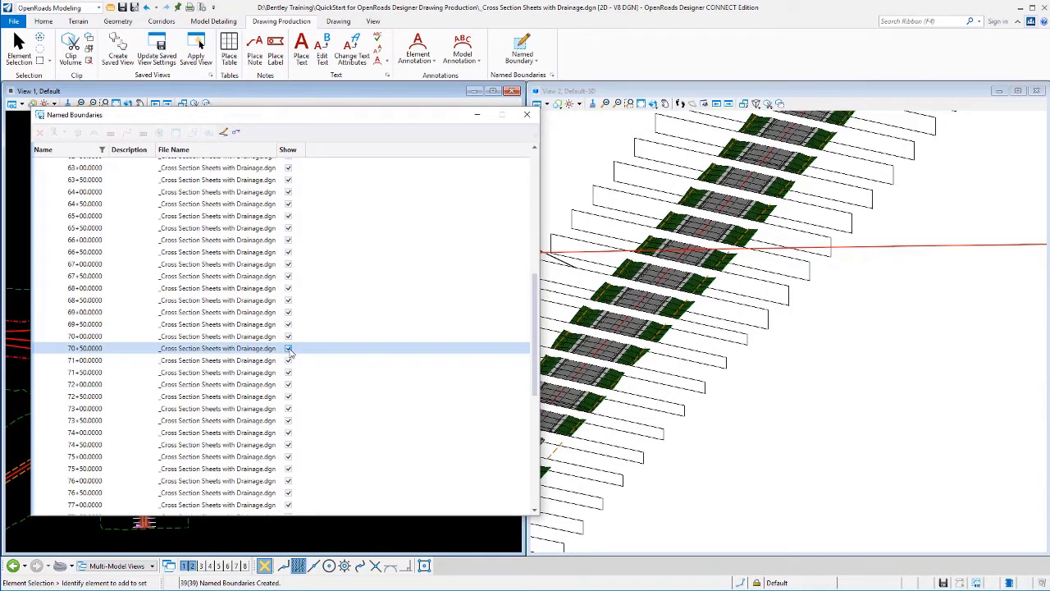
{"action": "left_click", "coordinate": [288, 361]}
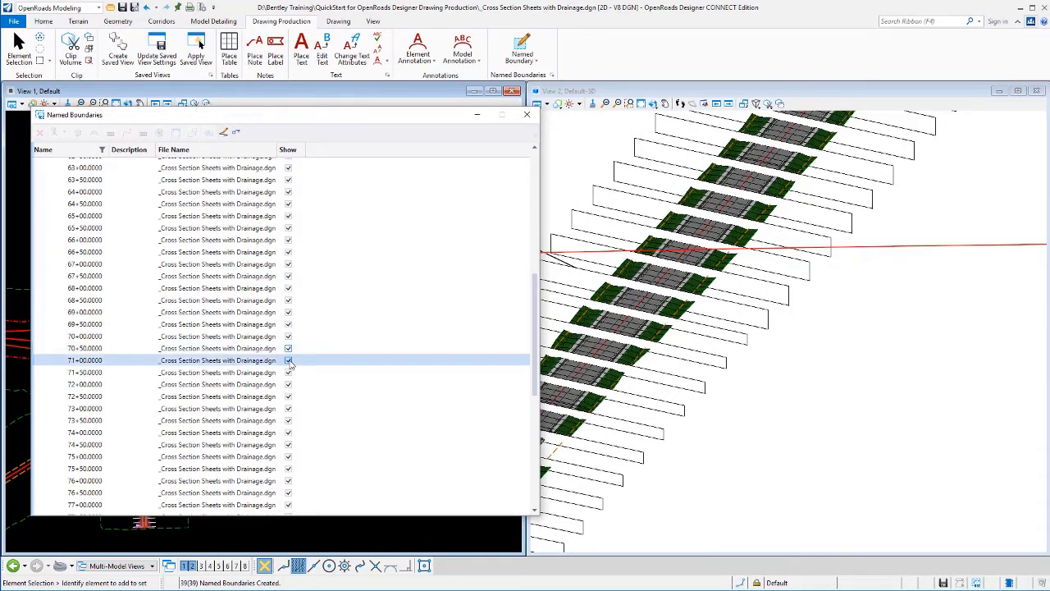
{"action": "left_click", "coordinate": [289, 372]}
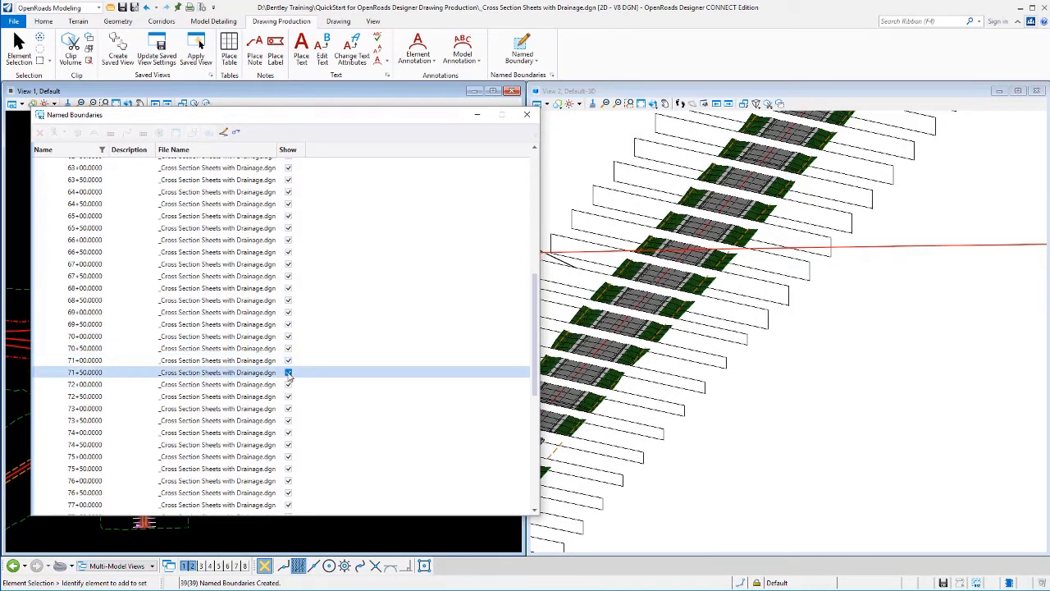
{"action": "left_click", "coordinate": [289, 349]}
{"action": "left_click", "coordinate": [289, 361]}
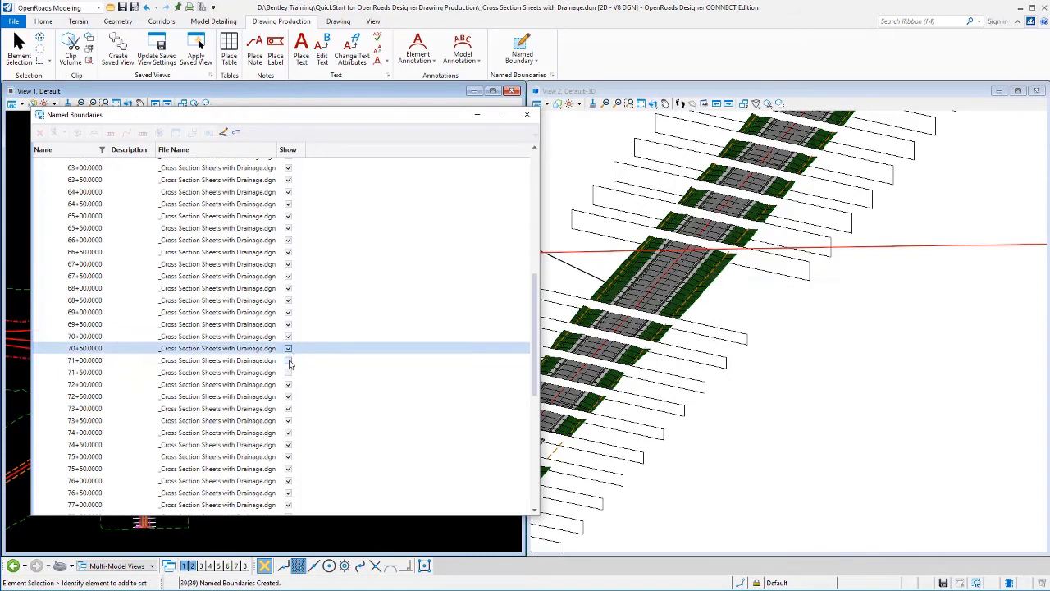
{"action": "left_click", "coordinate": [289, 372]}
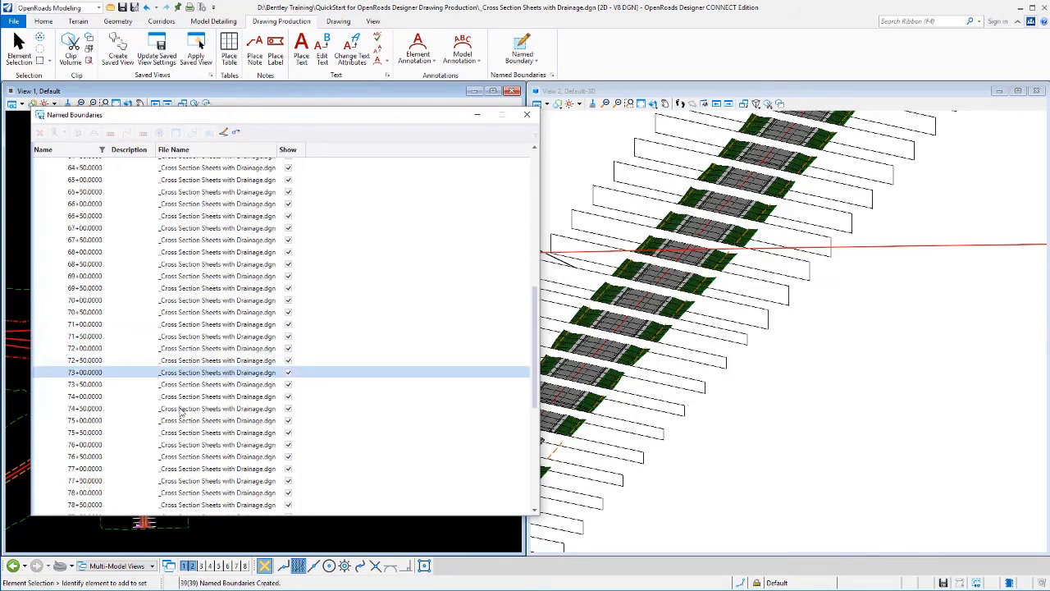
- Scroll through the later stations, then return to the top of the list
{"action": "left_click", "coordinate": [194, 397]}
{"action": "scroll", "coordinate": [262, 256], "scroll_direction": "down", "scroll_amount": 6}
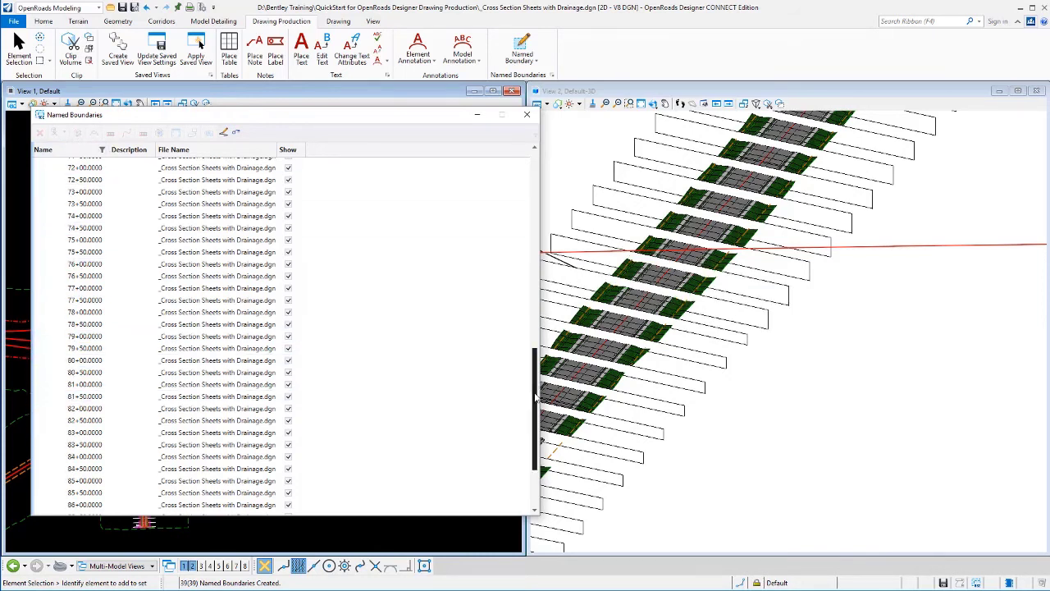
{"action": "scroll", "coordinate": [537, 291], "scroll_direction": "up", "scroll_amount": 1}
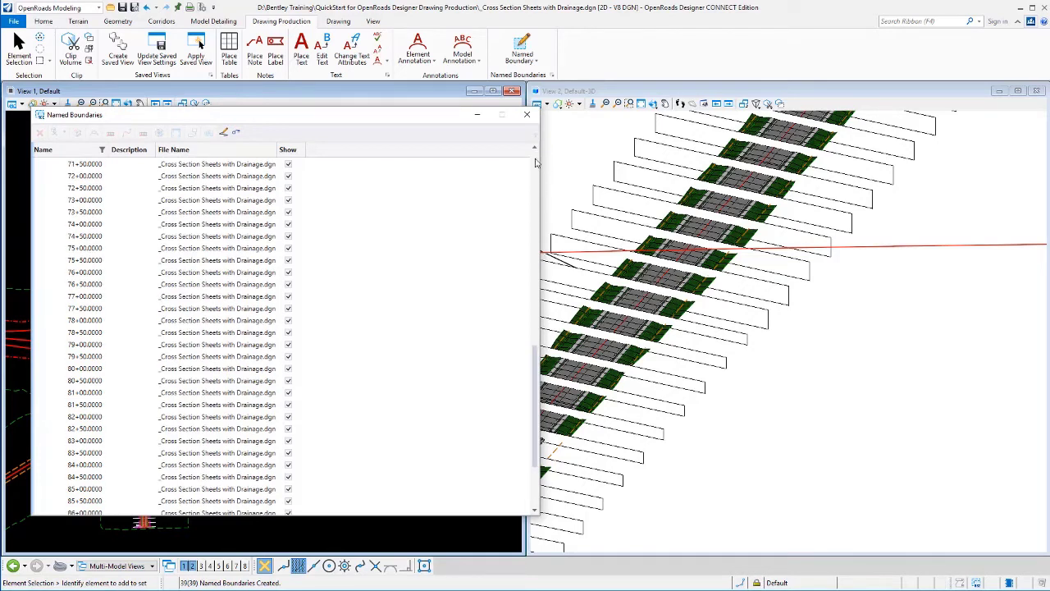
{"action": "key", "text": "Home"}
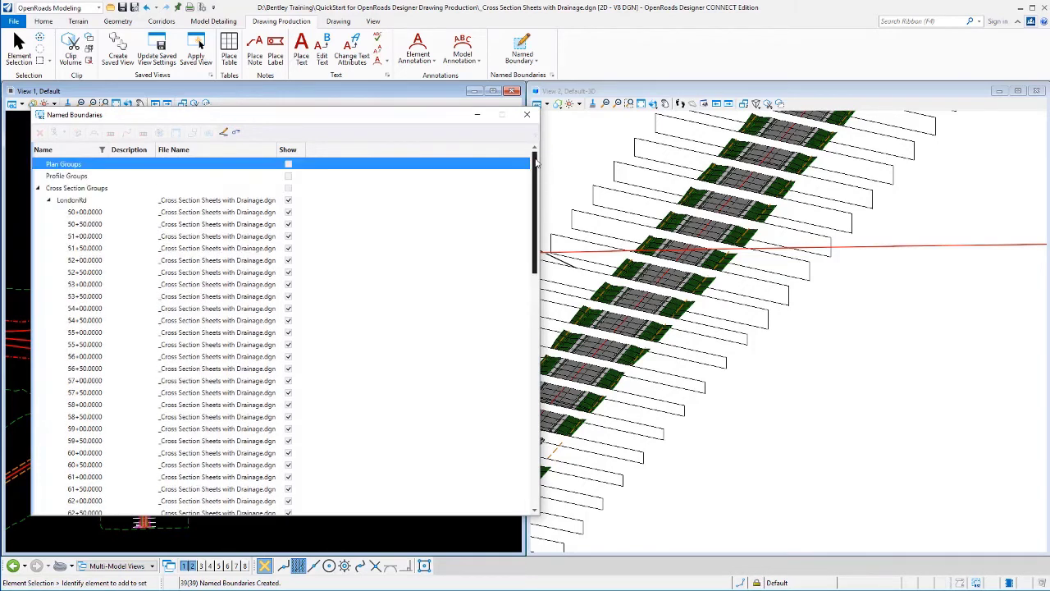
- Collapse LondonRd's station entries and select the LondonRd group
{"action": "left_click", "coordinate": [47, 200]}
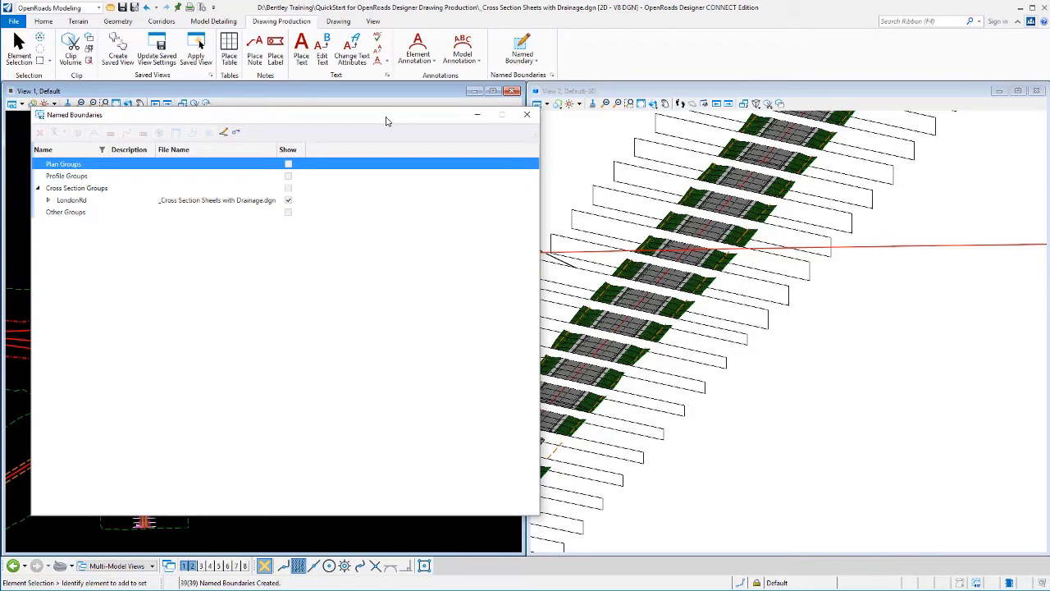
{"action": "left_click", "coordinate": [72, 202]}
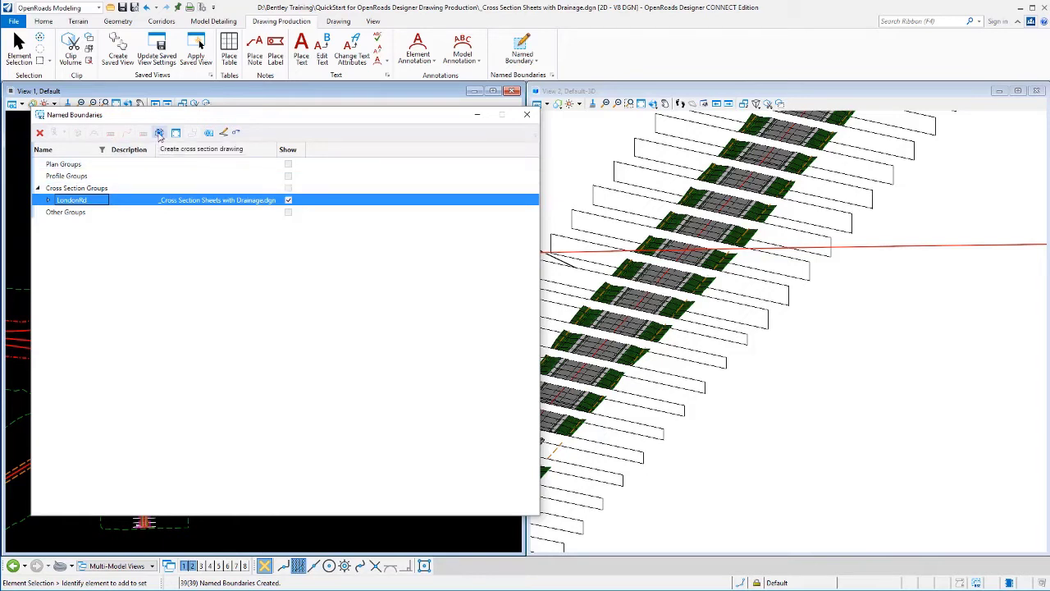
- Run Create cross section drawing on the LondonRd named boundary group
{"action": "right_click", "coordinate": [93, 199]}
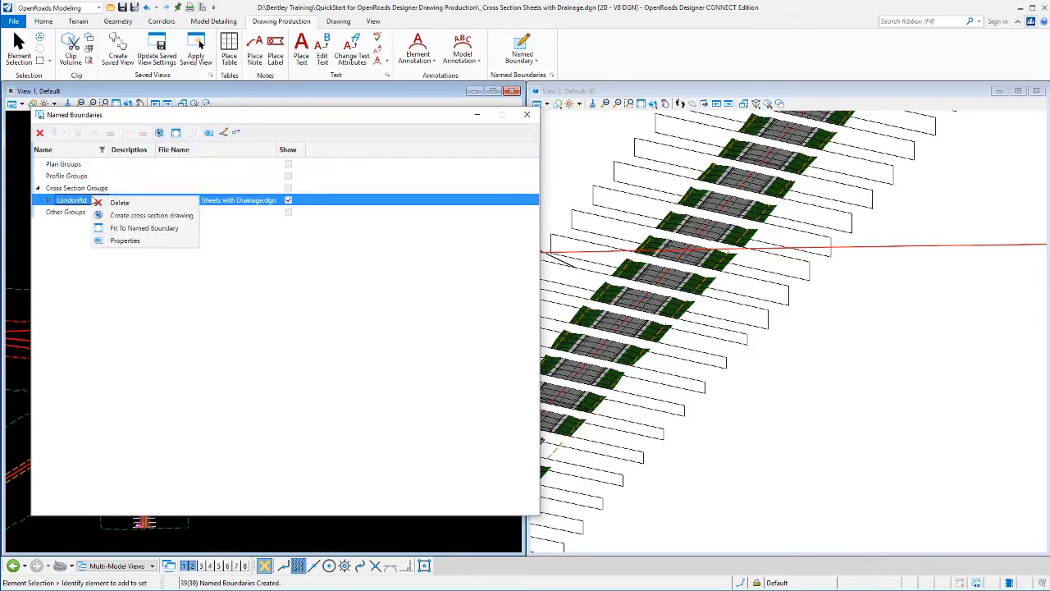
{"action": "left_click", "coordinate": [144, 217]}
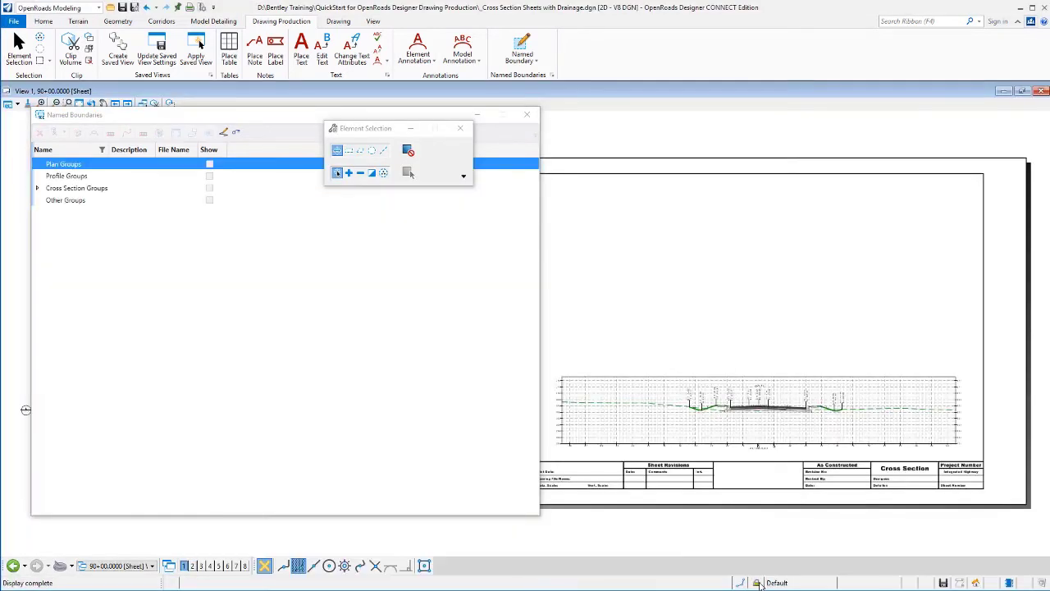
- Close Named Boundaries and scroll the Active View Group list up to 50+00.0000 [Sheet]
{"action": "left_click", "coordinate": [526, 116]}
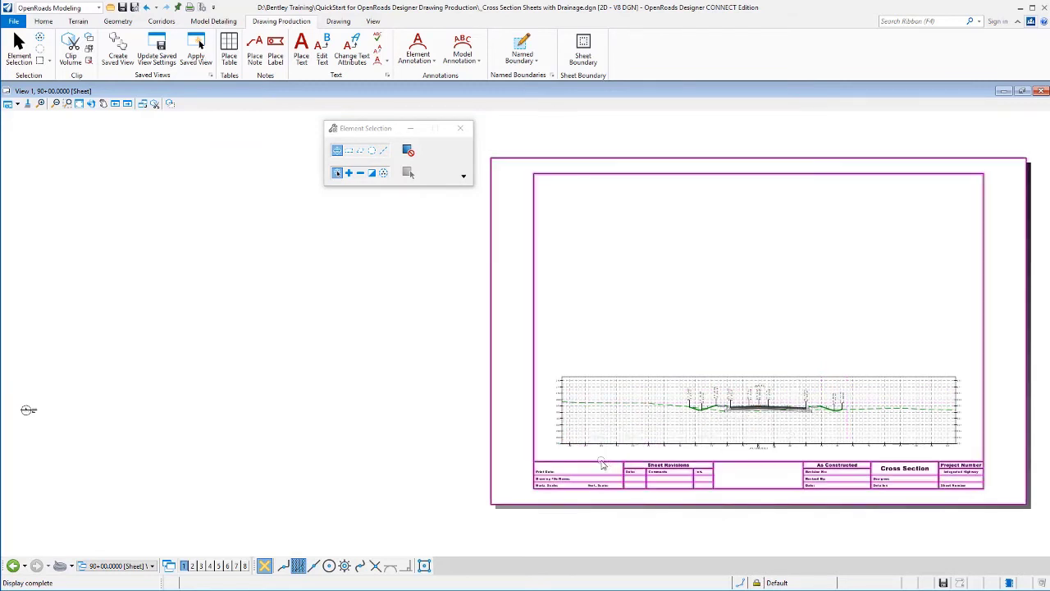
{"action": "left_click", "coordinate": [101, 569]}
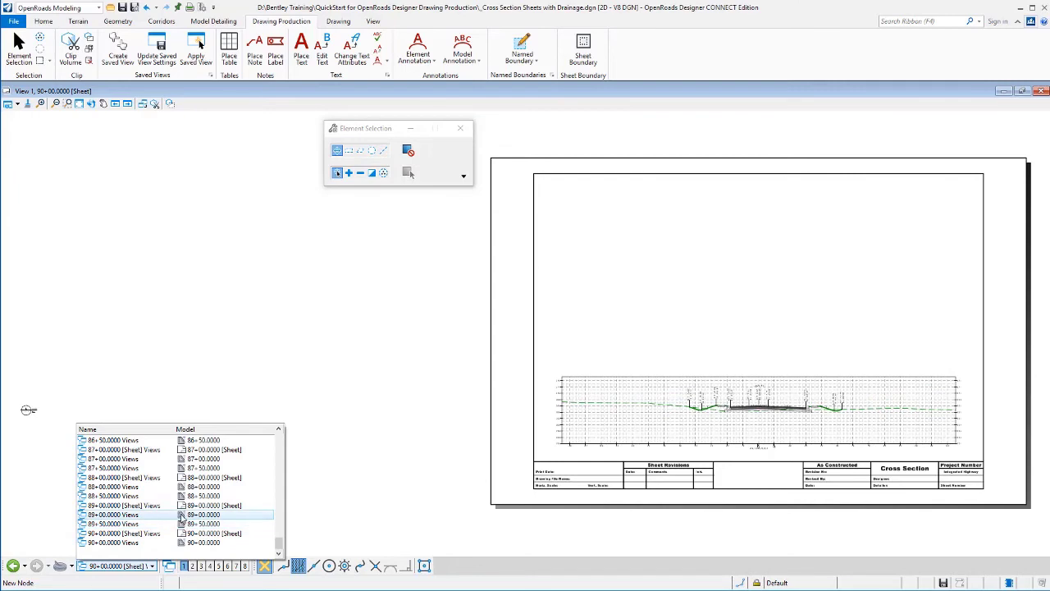
{"action": "left_click_drag", "start_coordinate": [279, 541], "coordinate": [279, 440]}
- Show the 50+00.0000 sheet and zoom in on the Sta. 50+50 section
{"action": "left_click", "coordinate": [194, 441]}
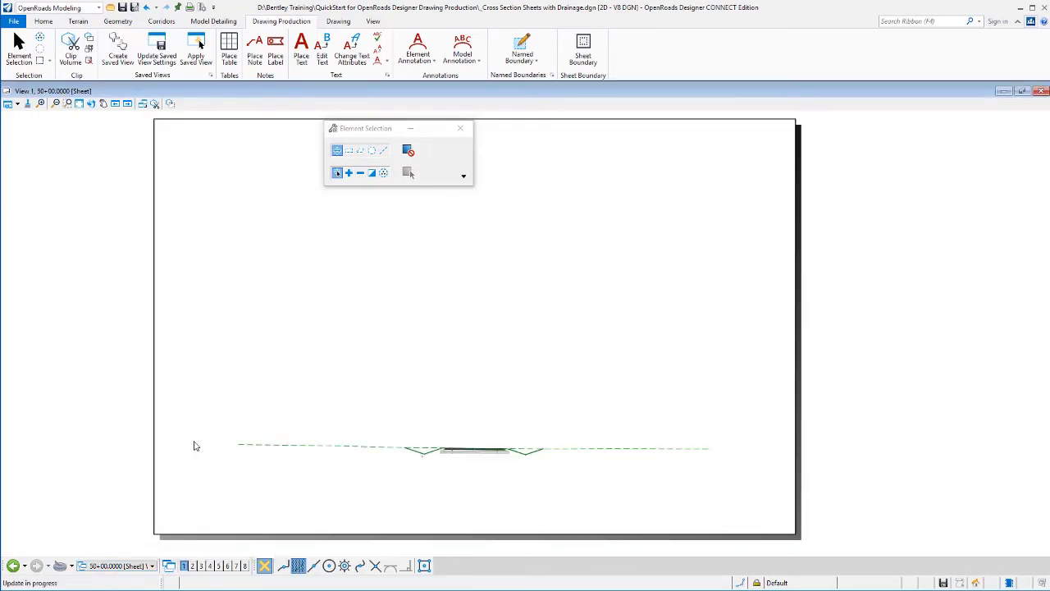
{"action": "left_click_drag", "start_coordinate": [365, 129], "coordinate": [905, 125]}
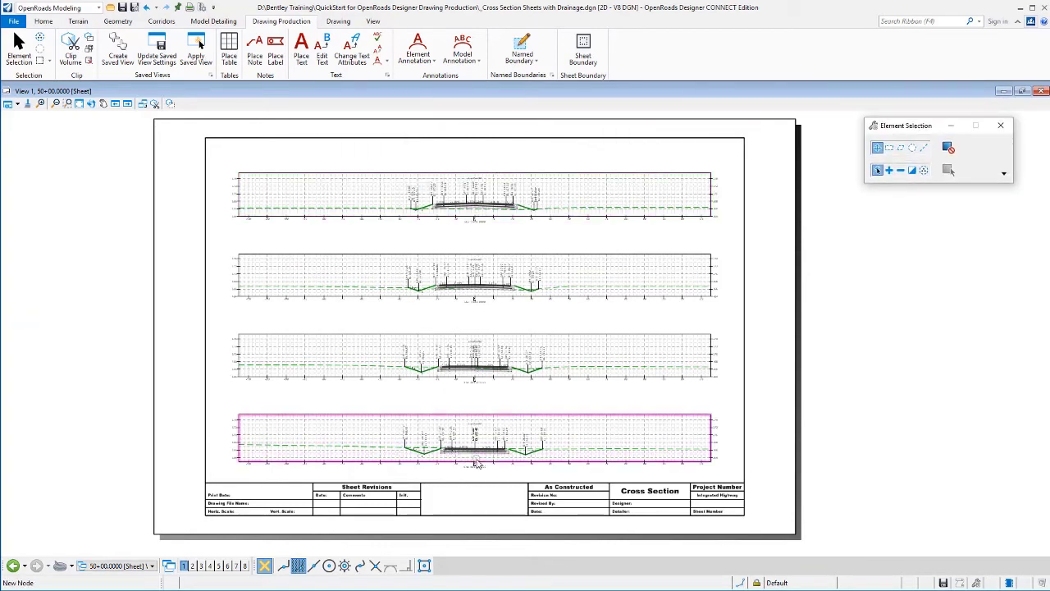
{"action": "scroll", "coordinate": [493, 369], "scroll_direction": "up", "scroll_amount": 2}
{"action": "scroll", "coordinate": [493, 369], "scroll_direction": "up", "scroll_amount": 2}
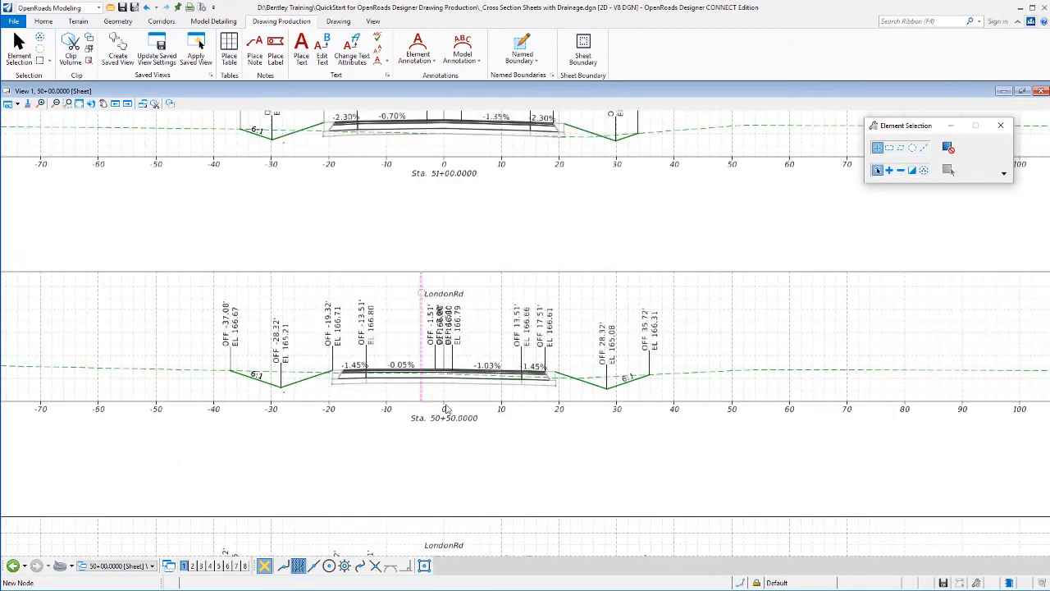
{"action": "left_click", "coordinate": [116, 566]}
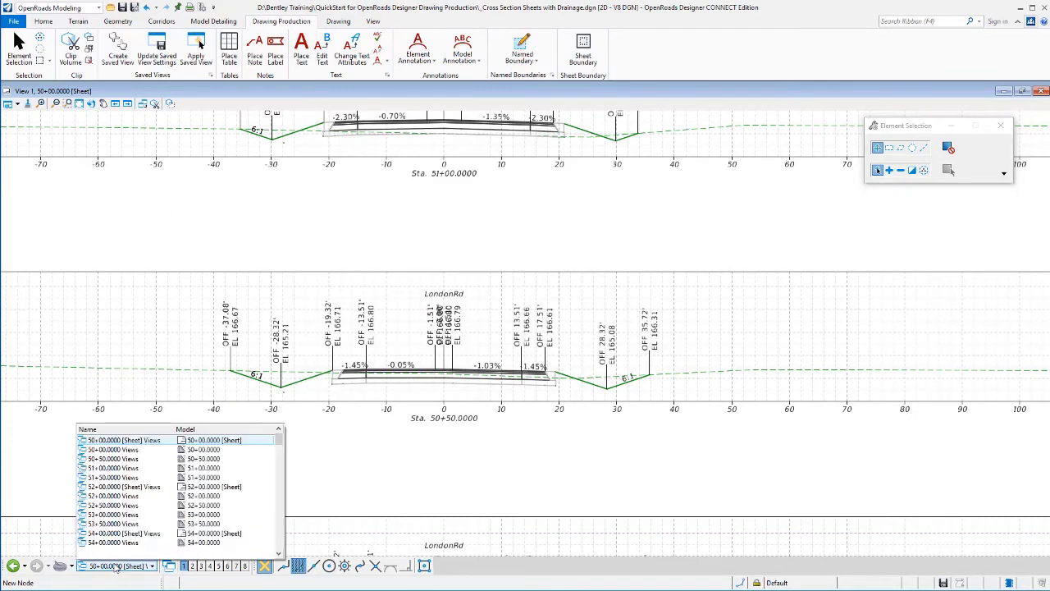
{"action": "left_click_drag", "start_coordinate": [282, 438], "coordinate": [280, 486]}
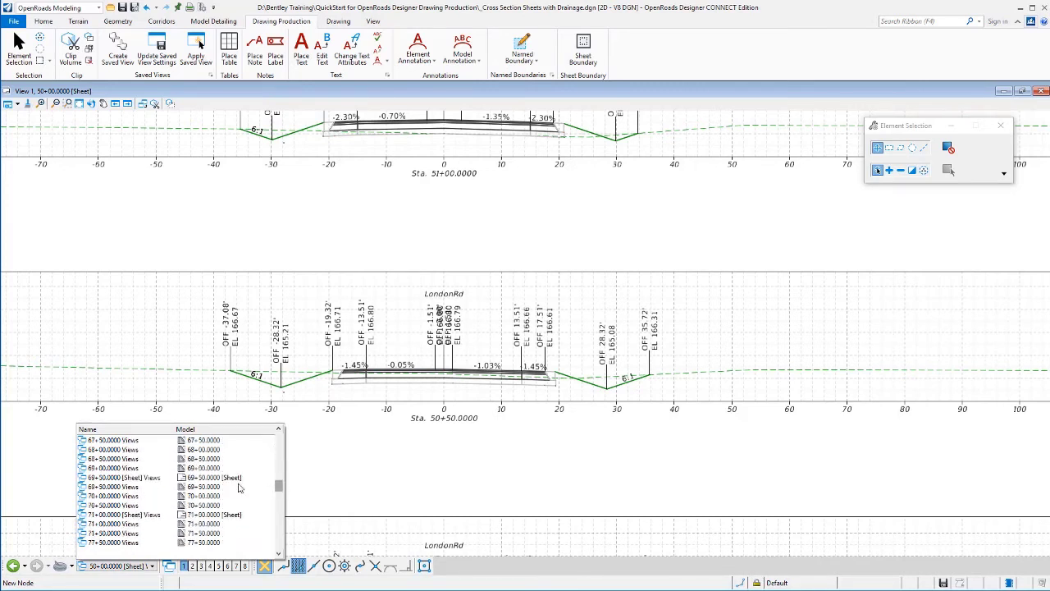
- Switch to the 71+00.0000 sheet and zoom in on the cut drainage pipe and inlet
{"action": "left_click", "coordinate": [125, 514]}
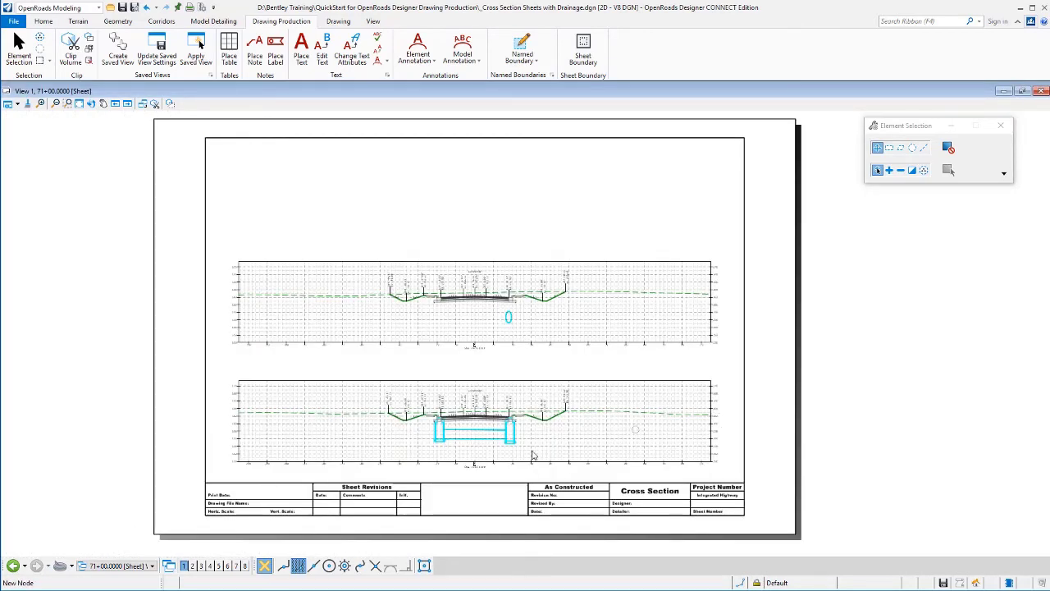
{"action": "mouse_move", "coordinate": [440, 446]}
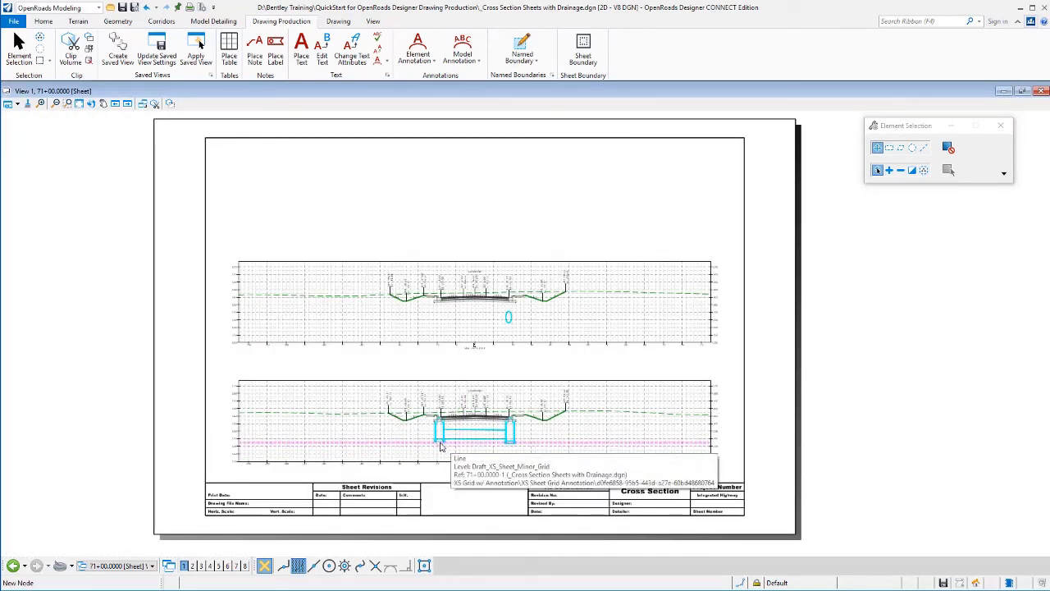
{"action": "scroll", "coordinate": [481, 454], "scroll_direction": "up", "scroll_amount": 3}
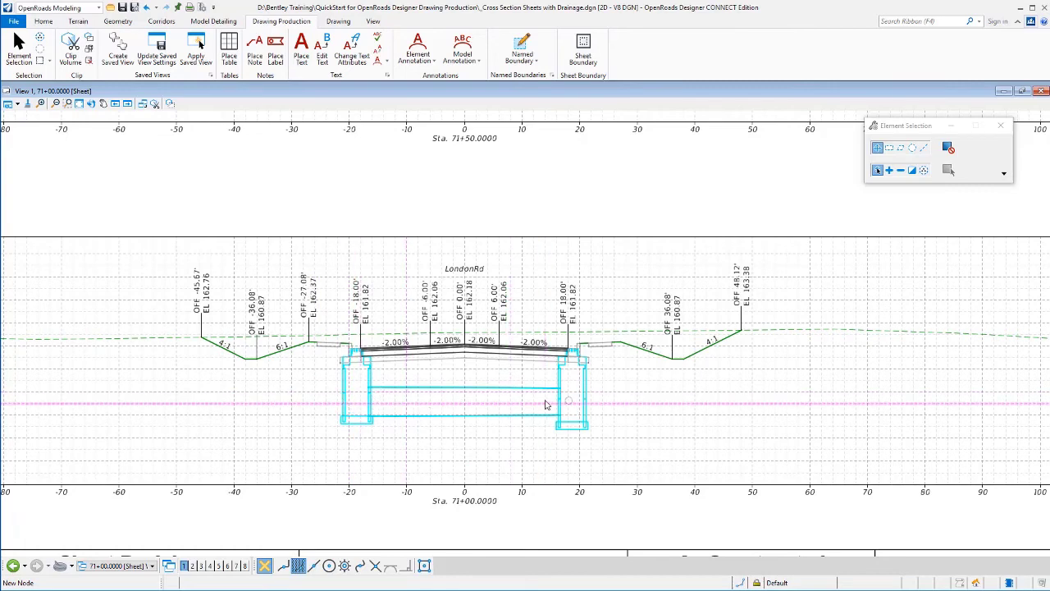
{"action": "scroll", "coordinate": [534, 334], "scroll_direction": "down", "scroll_amount": 2}
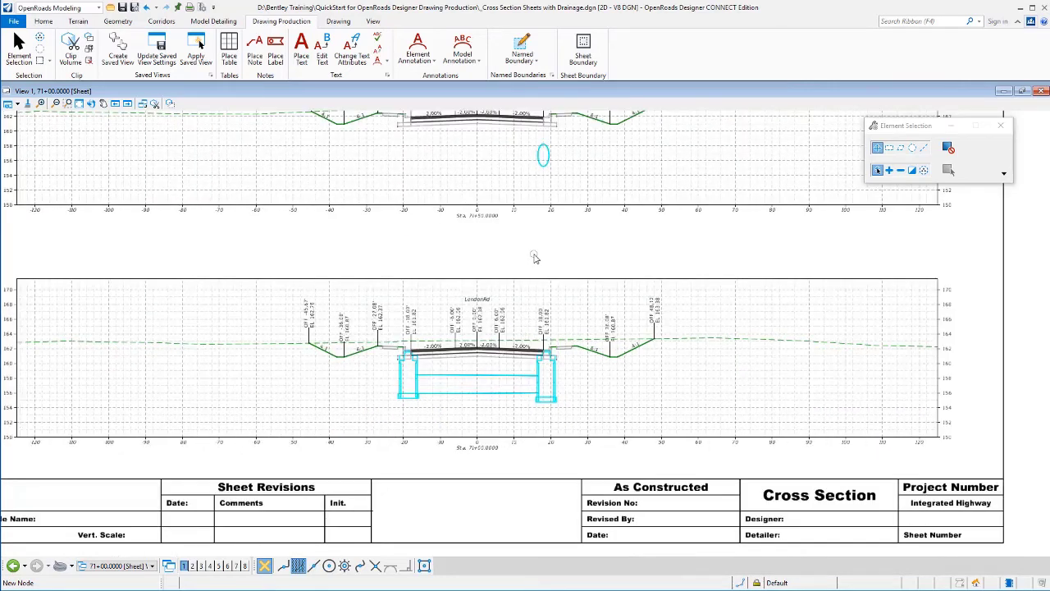
{"action": "scroll", "coordinate": [535, 259], "scroll_direction": "up", "scroll_amount": 3, "text": "ctrl"}
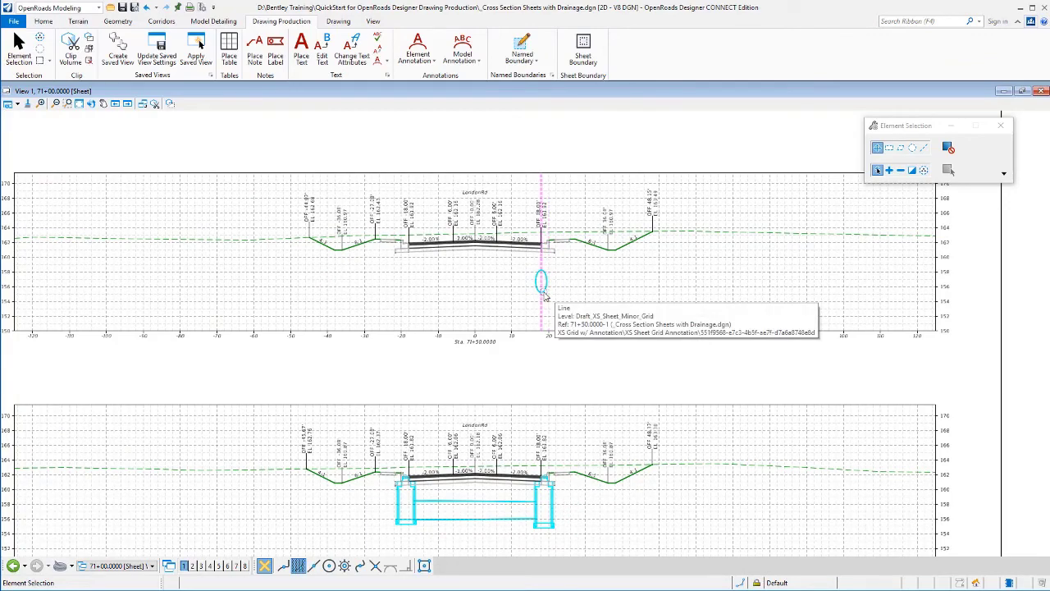
{"action": "scroll", "coordinate": [543, 289], "scroll_direction": "up", "scroll_amount": 8}
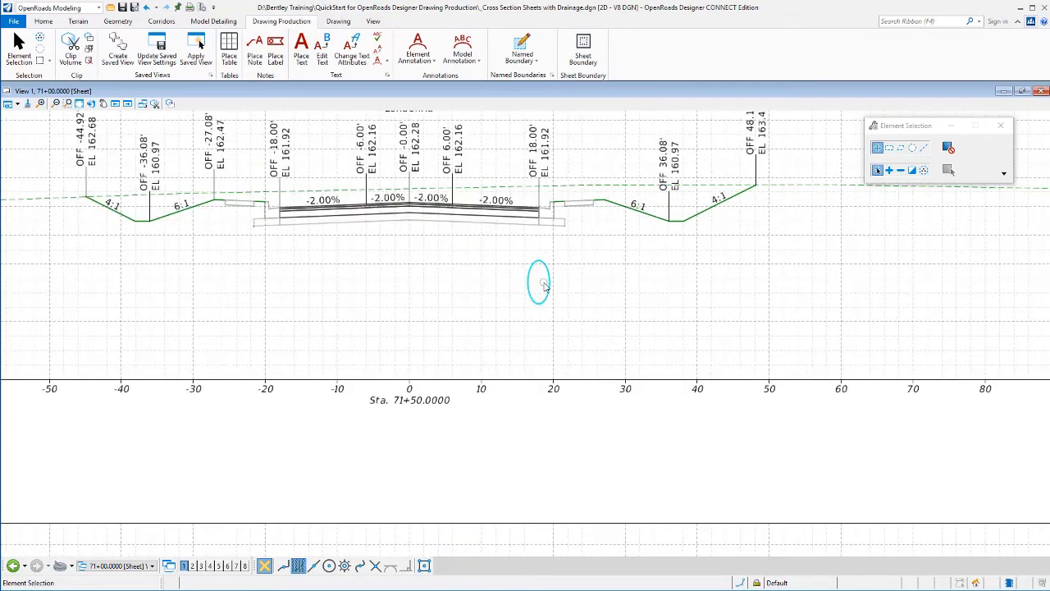
{"action": "scroll", "coordinate": [518, 394], "scroll_direction": "up", "scroll_amount": 1}
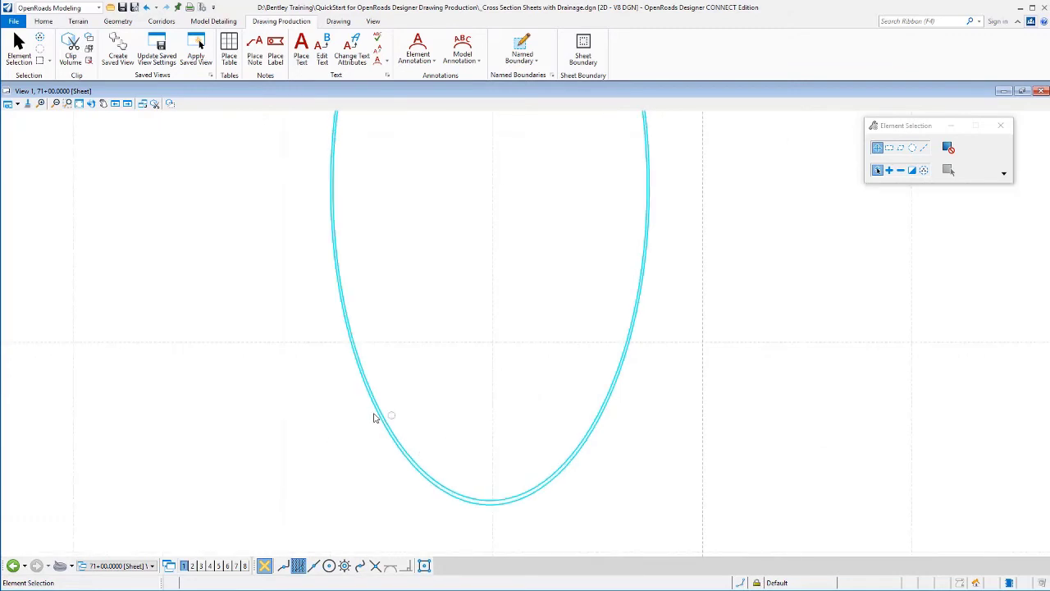
{"action": "scroll", "coordinate": [368, 402], "scroll_direction": "up", "scroll_amount": 2}
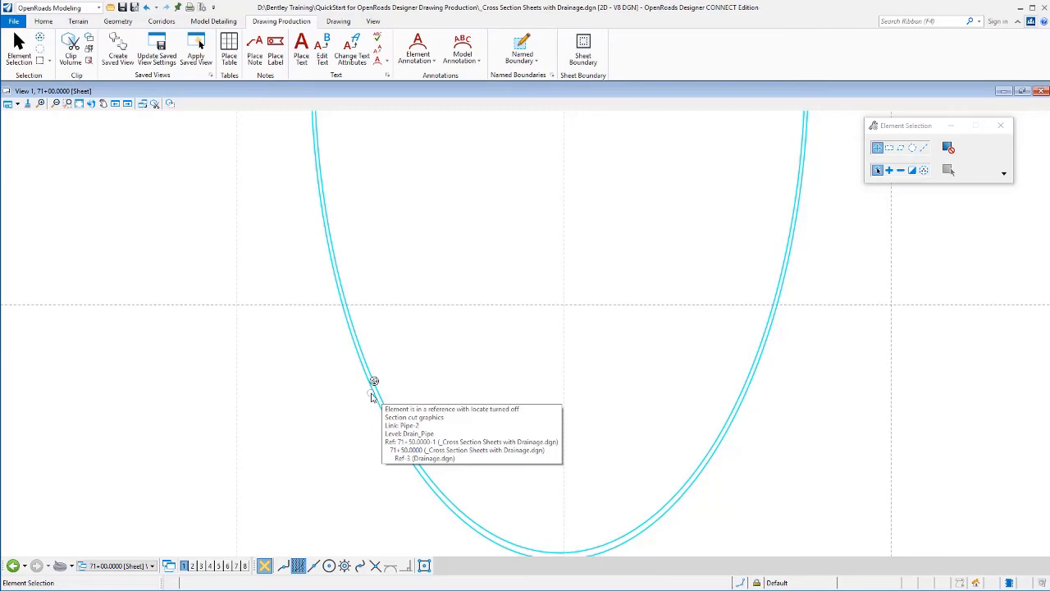
{"action": "scroll", "coordinate": [427, 427], "scroll_direction": "down", "scroll_amount": 5}
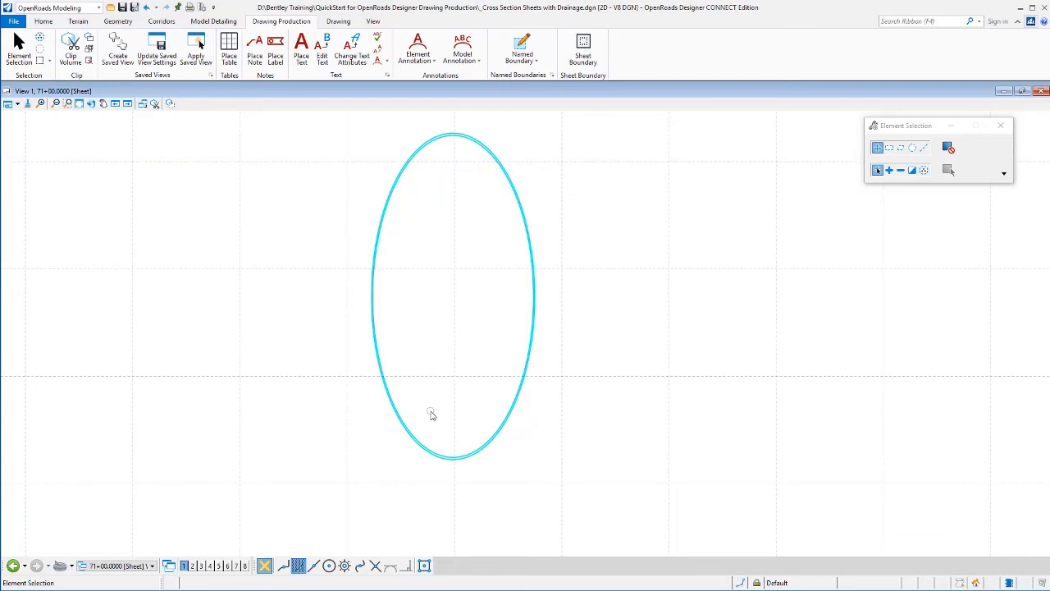
{"action": "scroll", "coordinate": [435, 417], "scroll_direction": "down", "scroll_amount": 4}
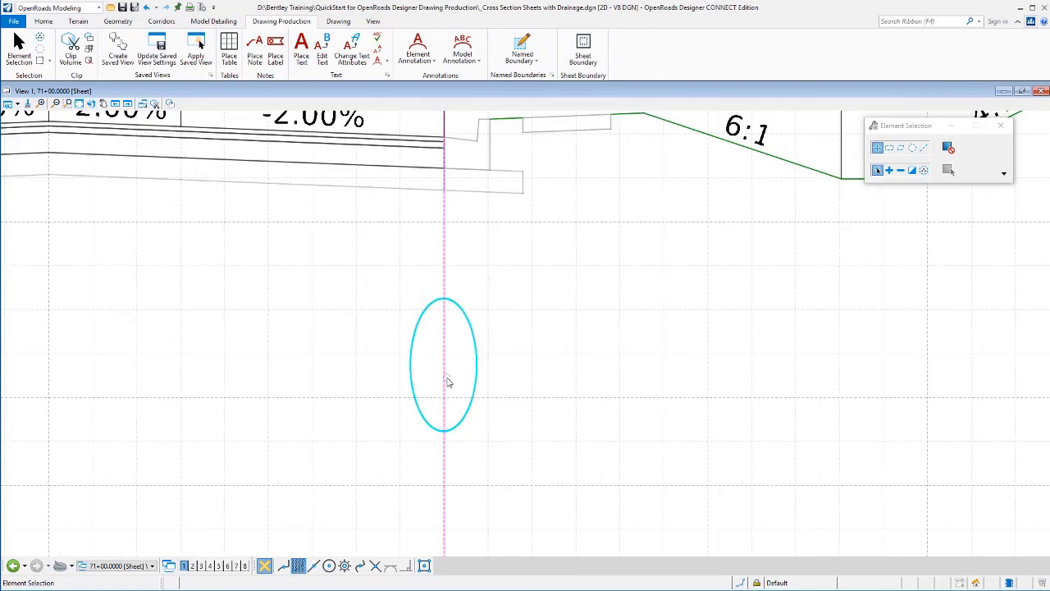
{"action": "scroll", "coordinate": [358, 386], "scroll_direction": "down", "scroll_amount": 1}
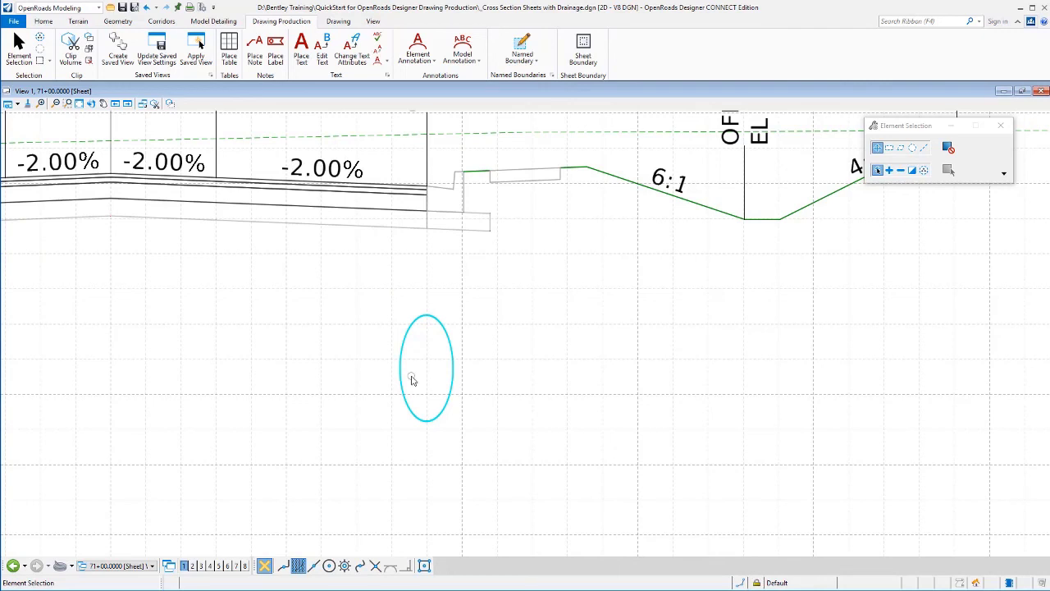
{"action": "scroll", "coordinate": [339, 323], "scroll_direction": "down", "scroll_amount": 1}
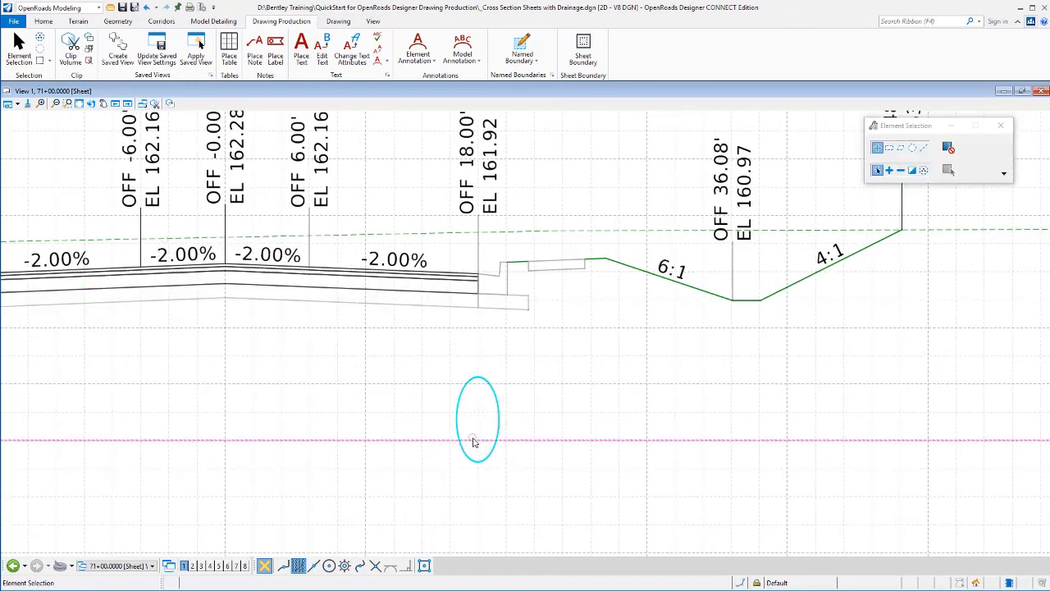
{"action": "scroll", "coordinate": [468, 426], "scroll_direction": "down", "scroll_amount": 3}
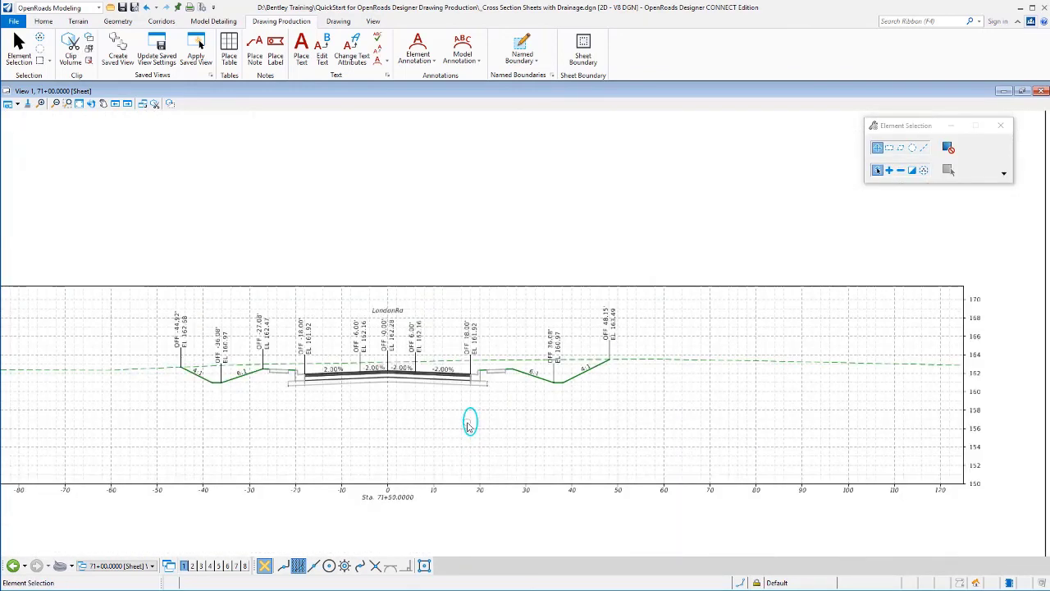